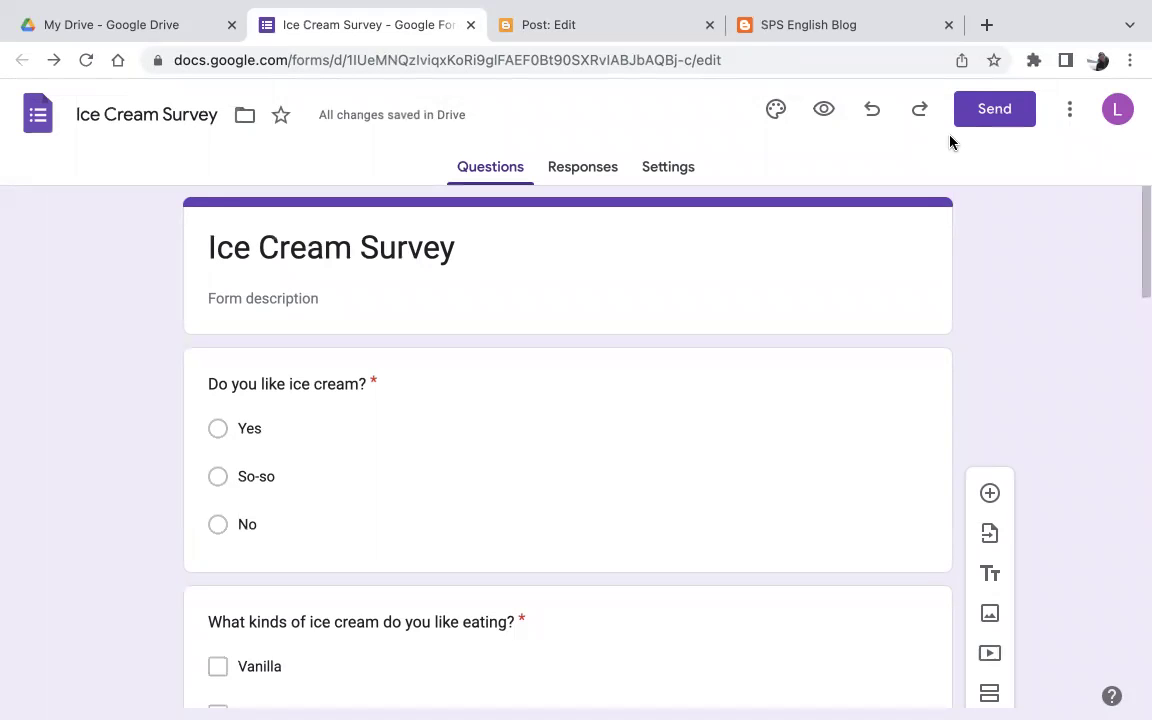
Step: Review the Ice Cream Survey's questions, and open the form's sending options to examine the email and link methods
scroll(612, 254, "down", 20)
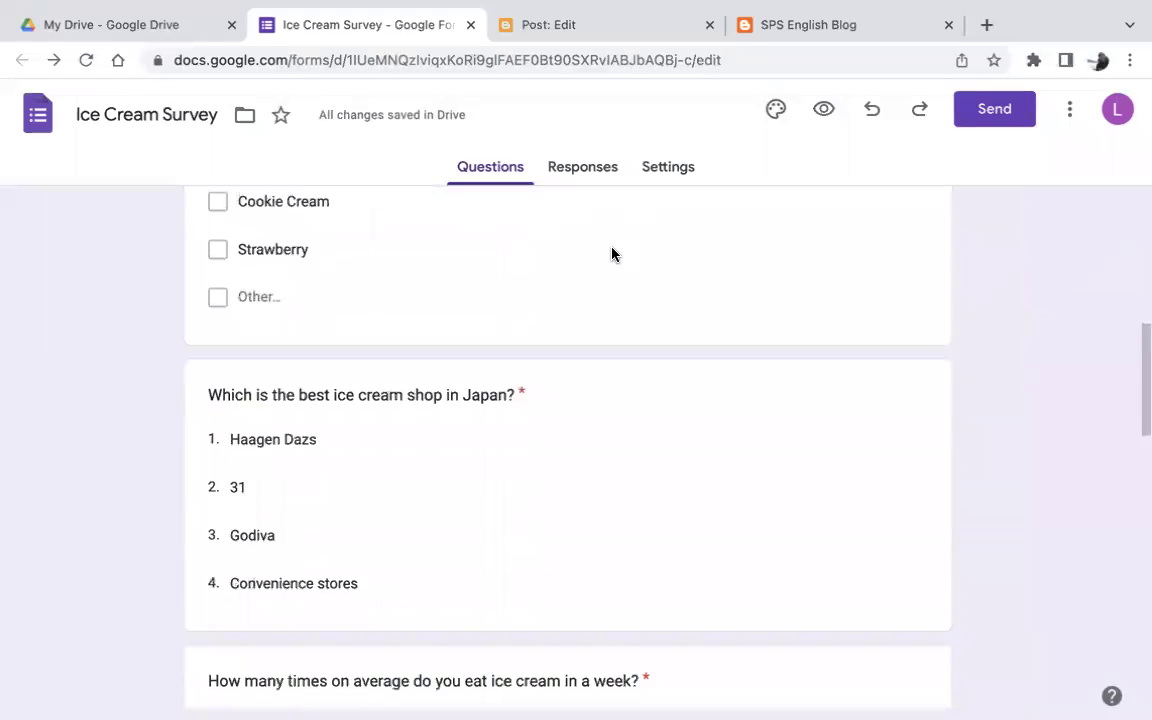
scroll(612, 254, "up", 5)
scroll(612, 254, "up", 15)
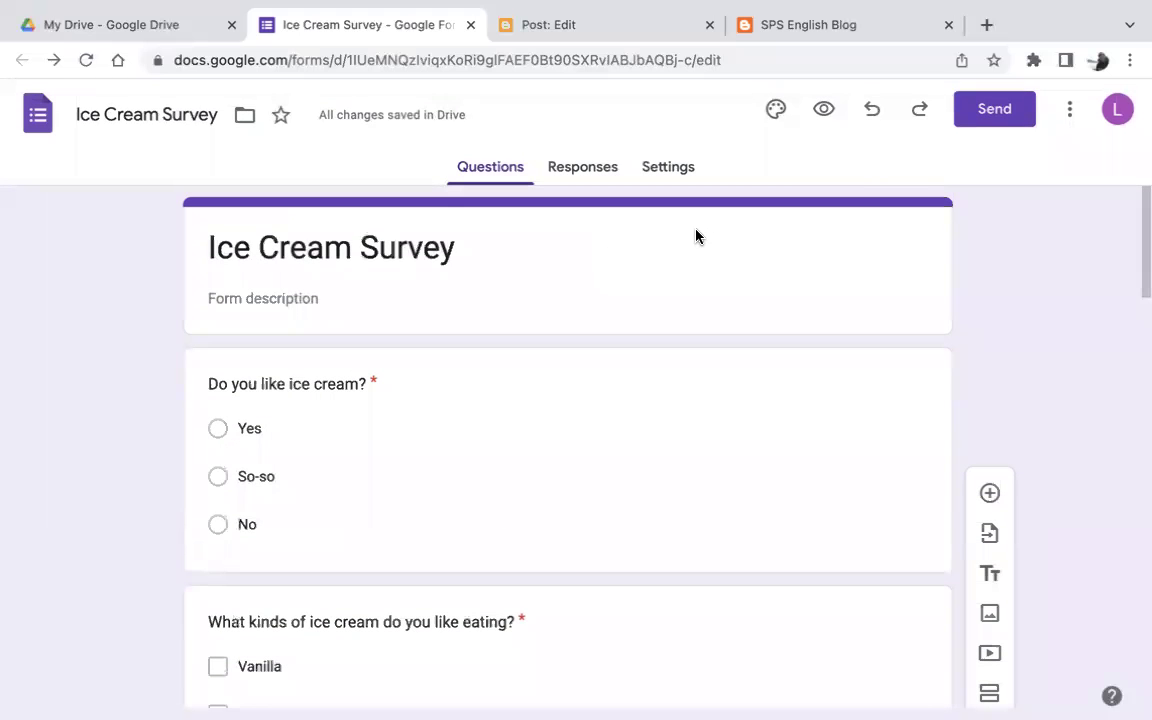
left_click(1005, 116)
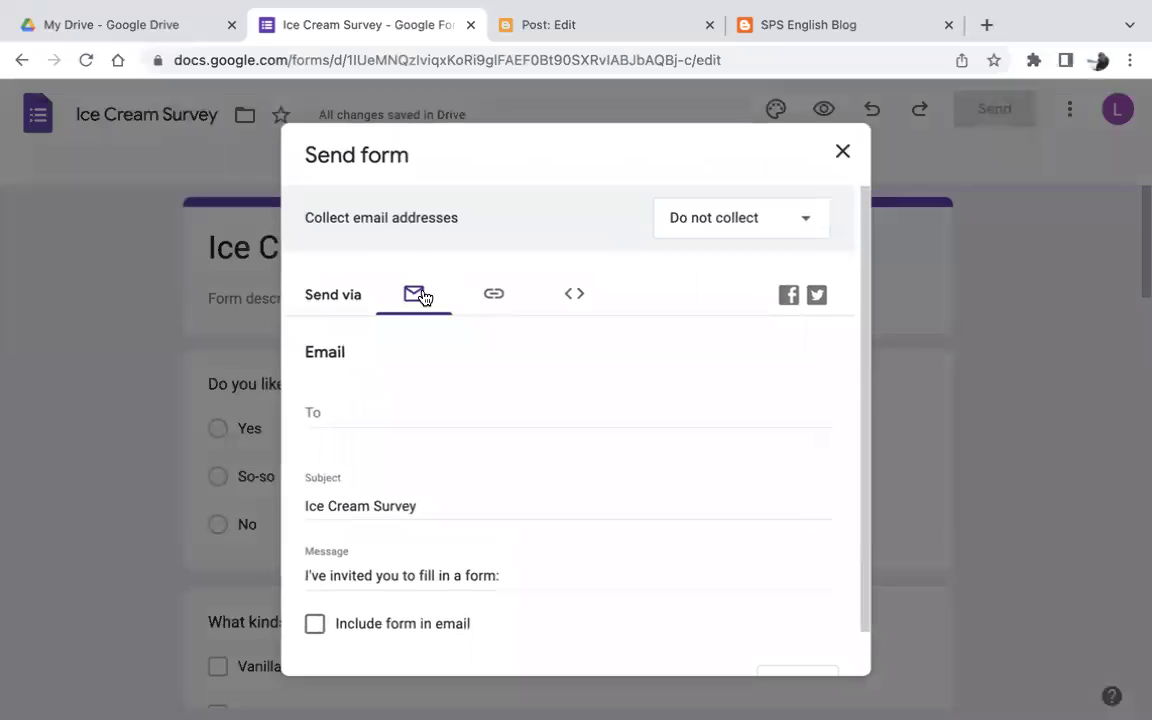
left_click(319, 413)
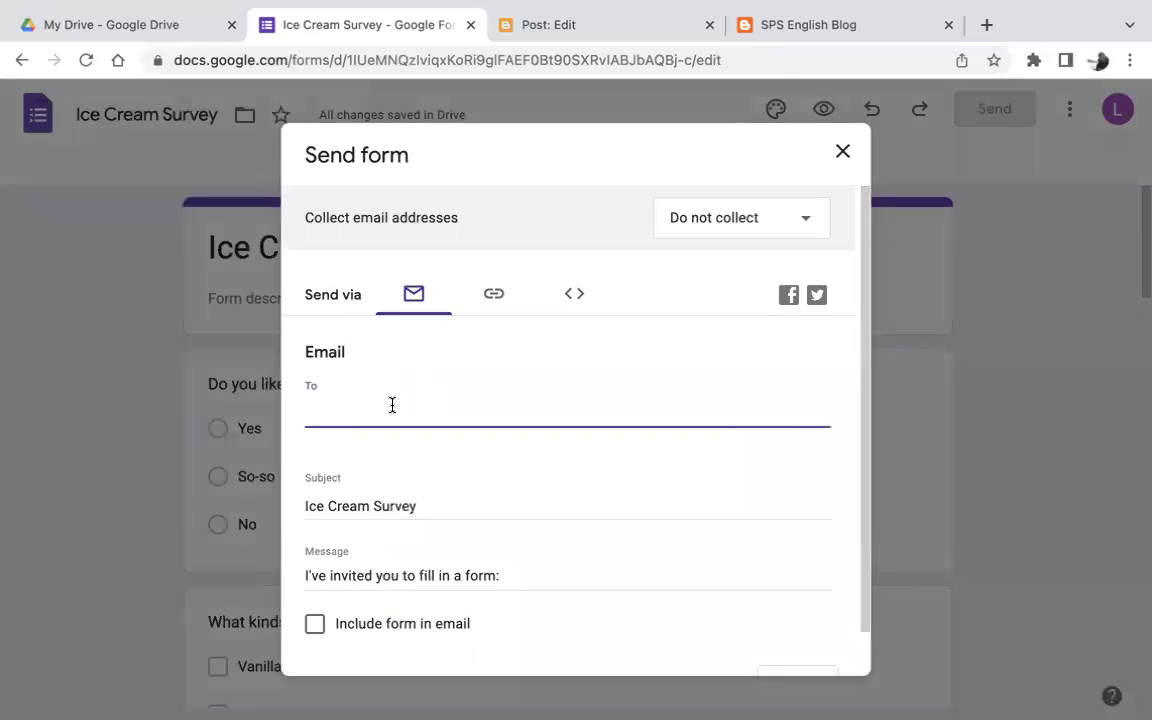
left_click(494, 294)
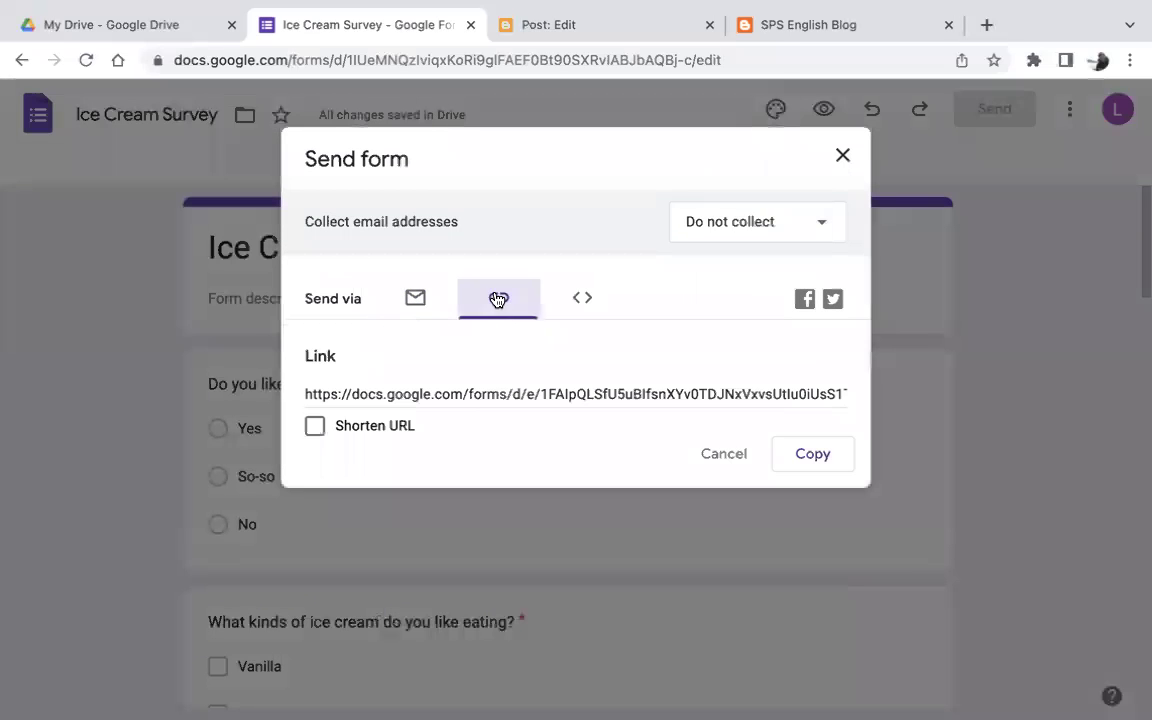
left_click(468, 392)
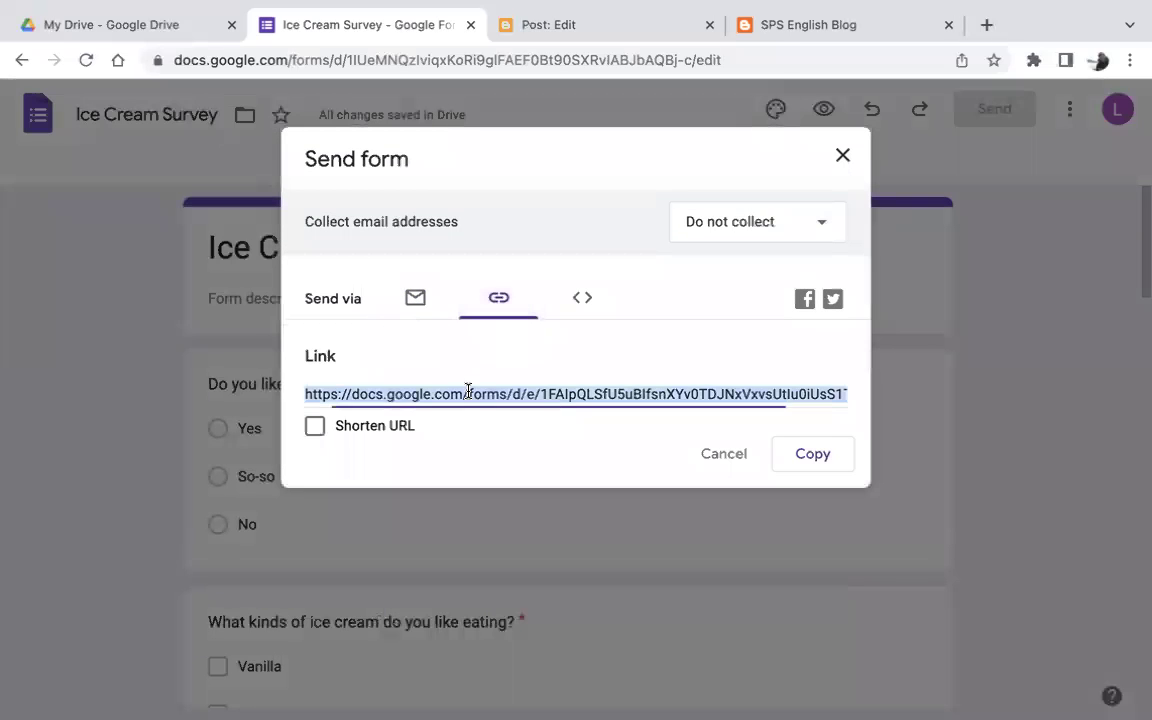
Step: Copy the Ice Cream Survey's embed HTML code from the form's sending options
left_click(583, 300)
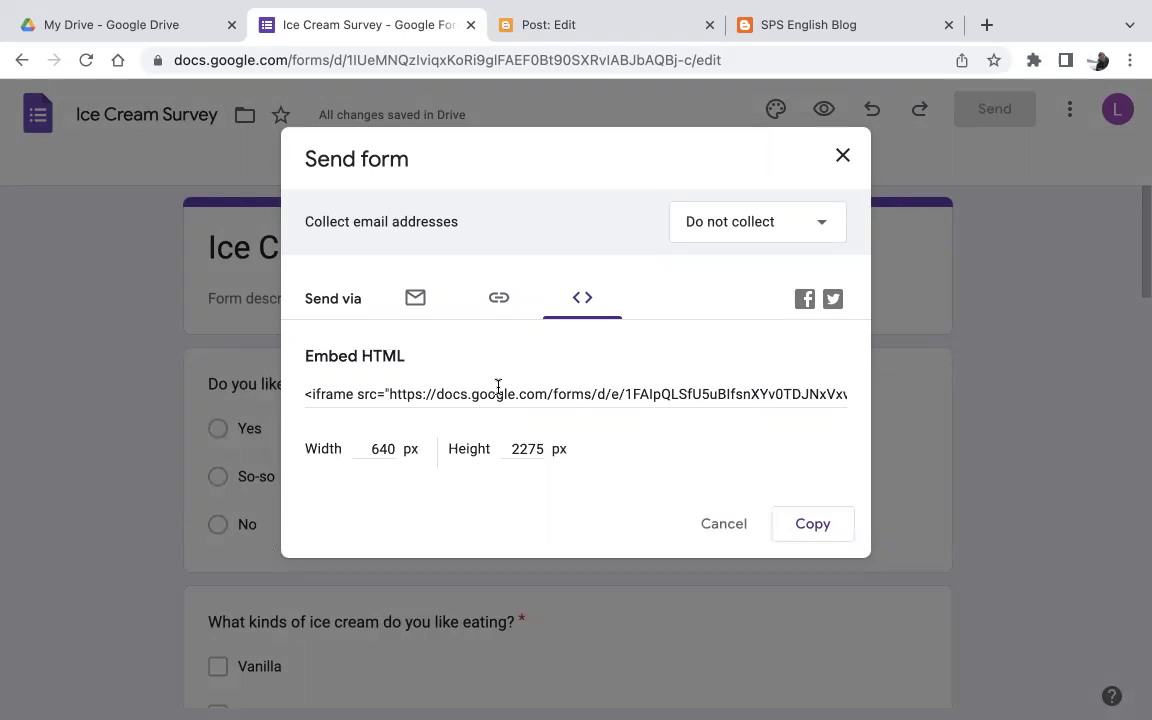
left_click(498, 390)
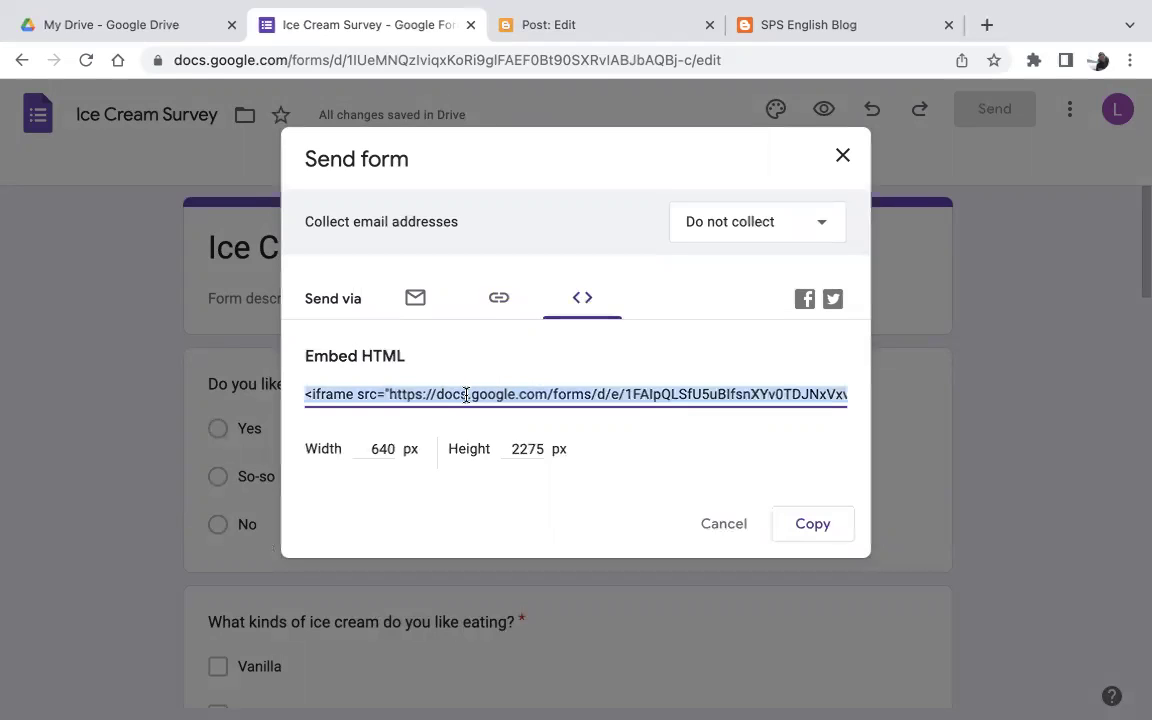
left_click(368, 450)
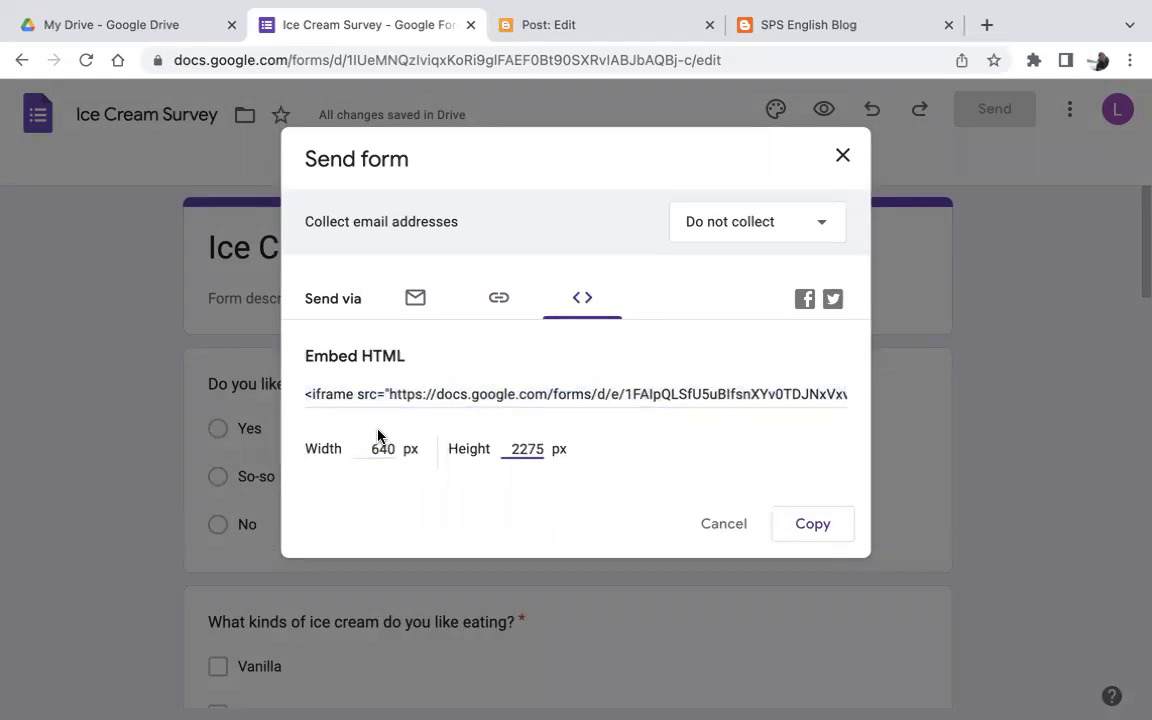
left_click(526, 445)
left_click(690, 393)
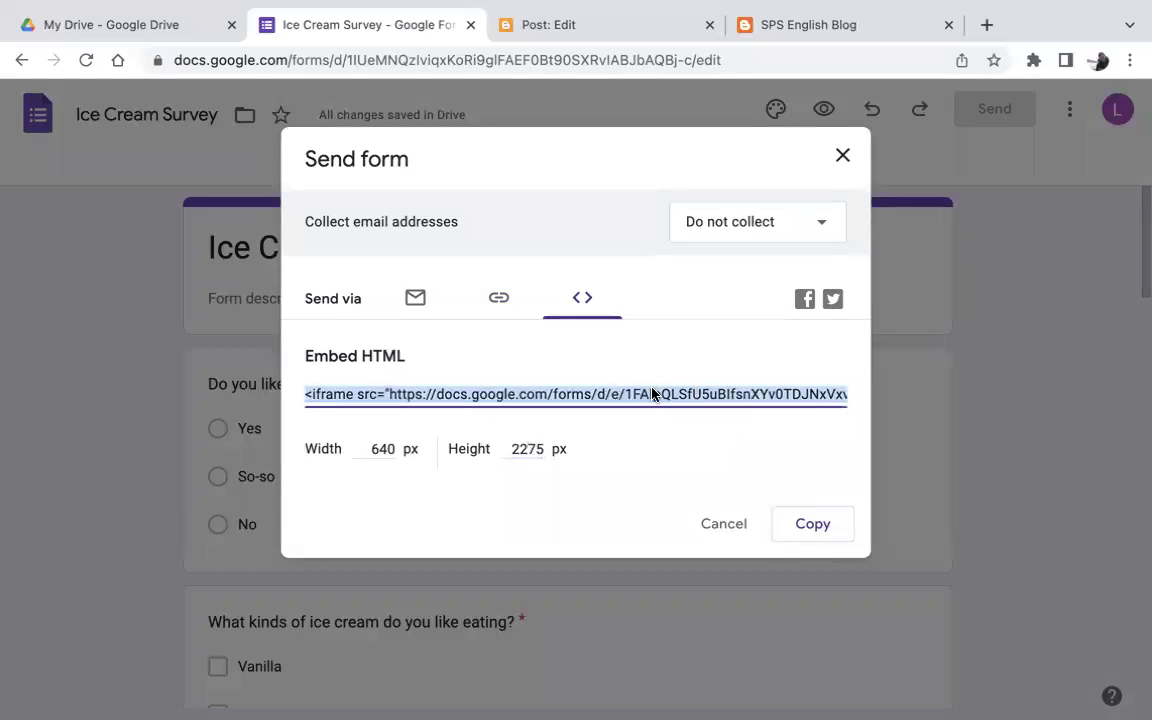
left_click(816, 523)
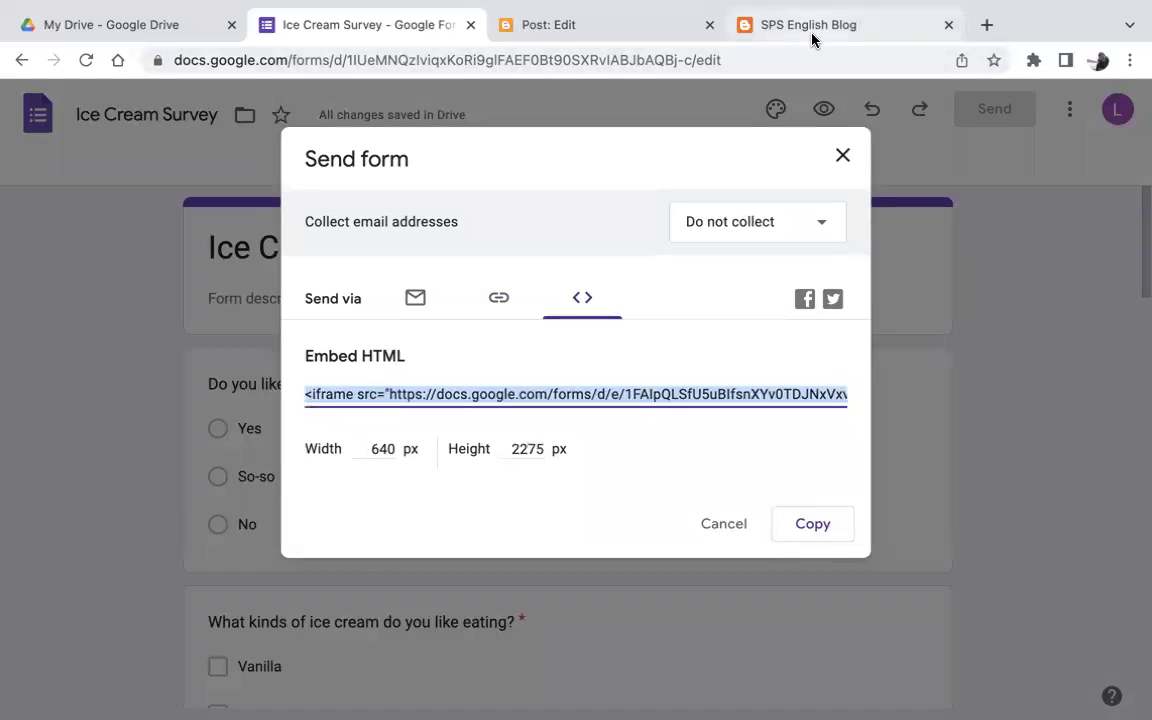
Step: Switch to the Blogger post editor and review the Ice Cream Survey post's title and body text
left_click(656, 25)
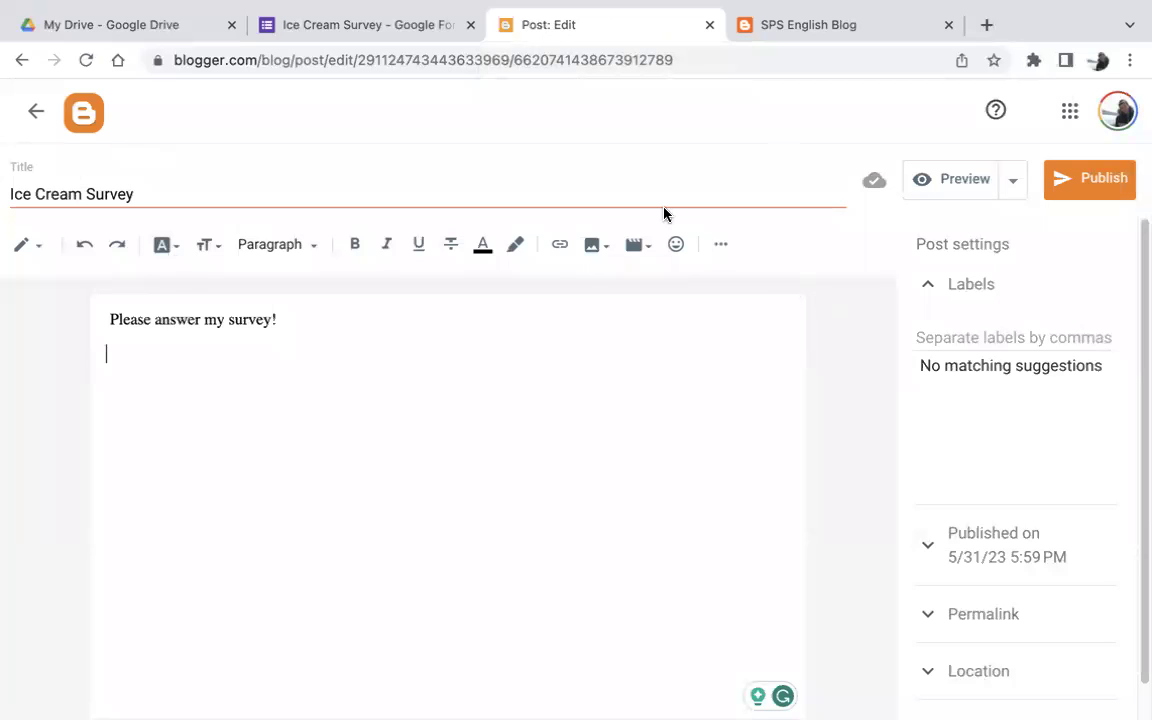
left_click(28, 187)
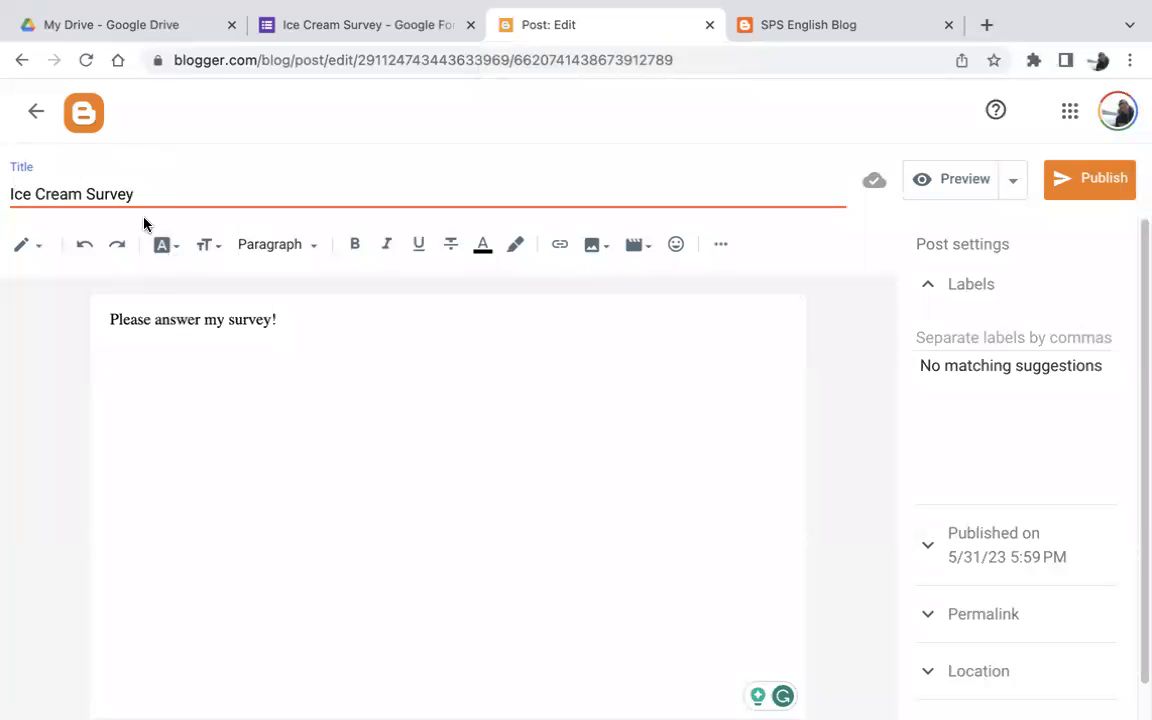
left_click(330, 352)
left_click_drag(280, 322, 146, 329)
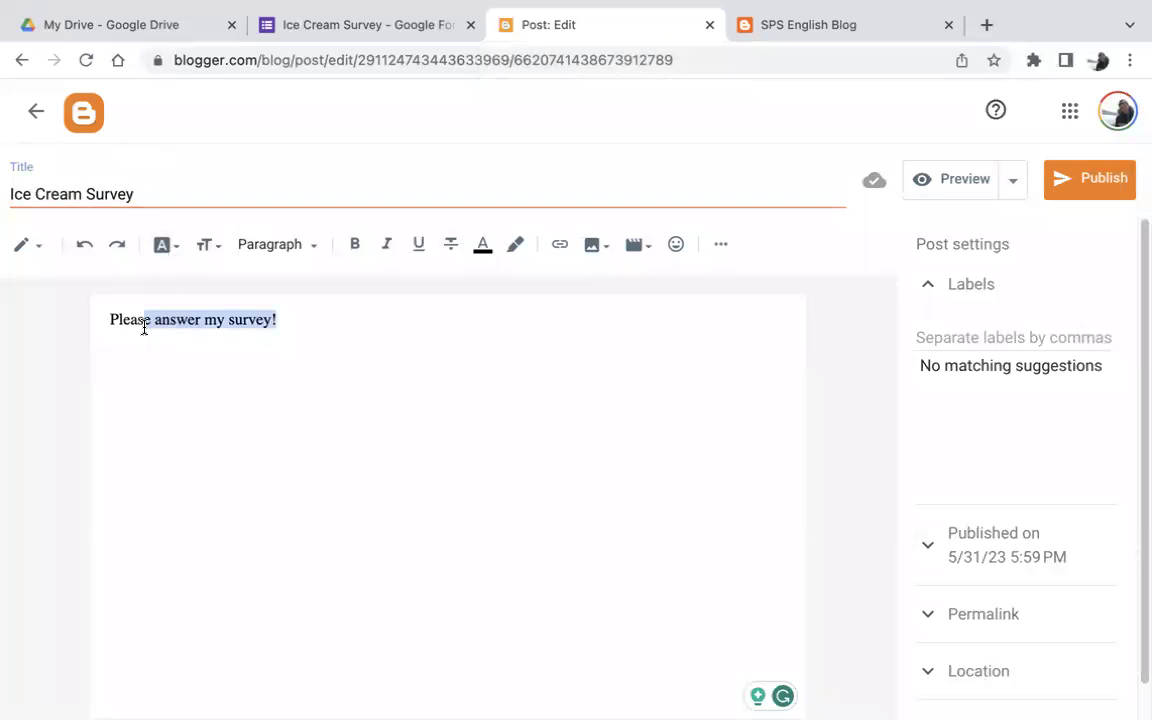
left_click(226, 358)
Step: Try pasting the embed code beneath "Please answer my survey!" in Compose view, and cut it out again
left_click(36, 252)
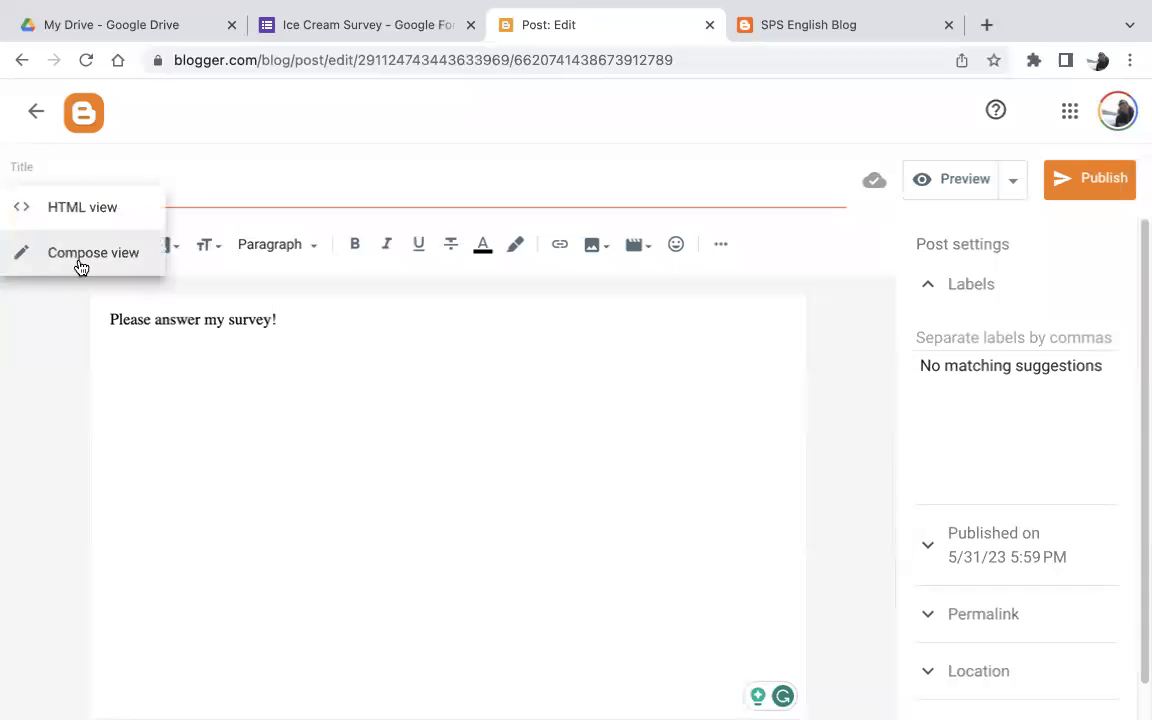
left_click(80, 264)
left_click(308, 345)
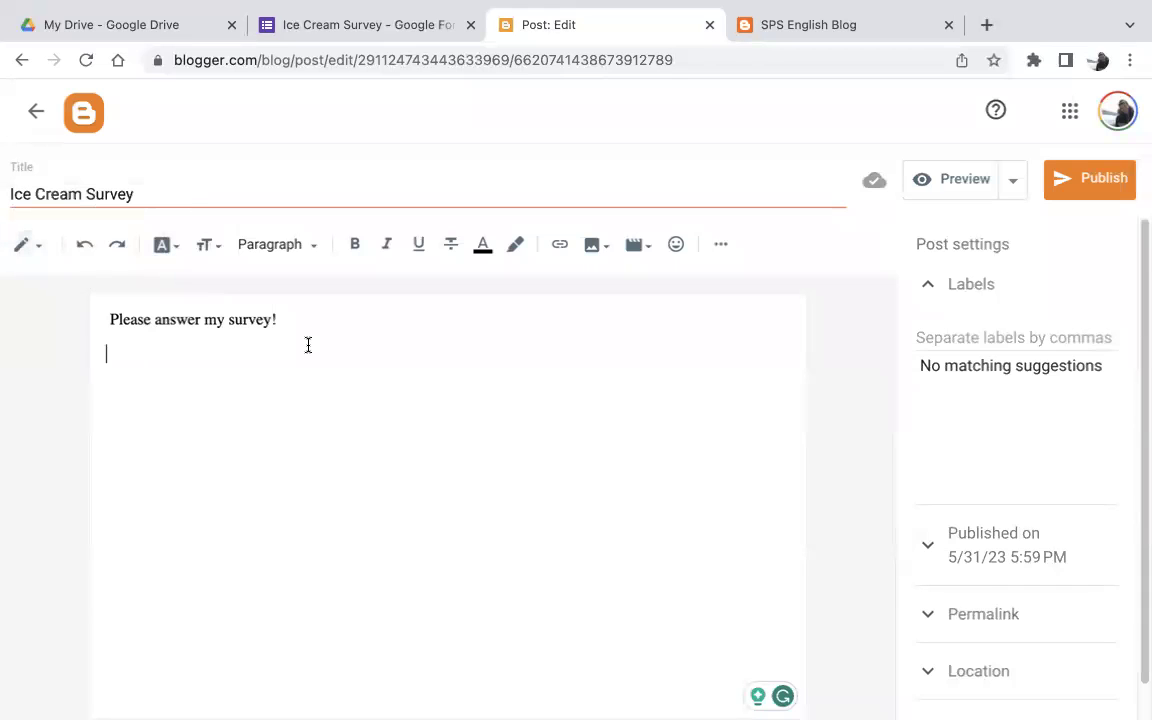
key("ctrl+v")
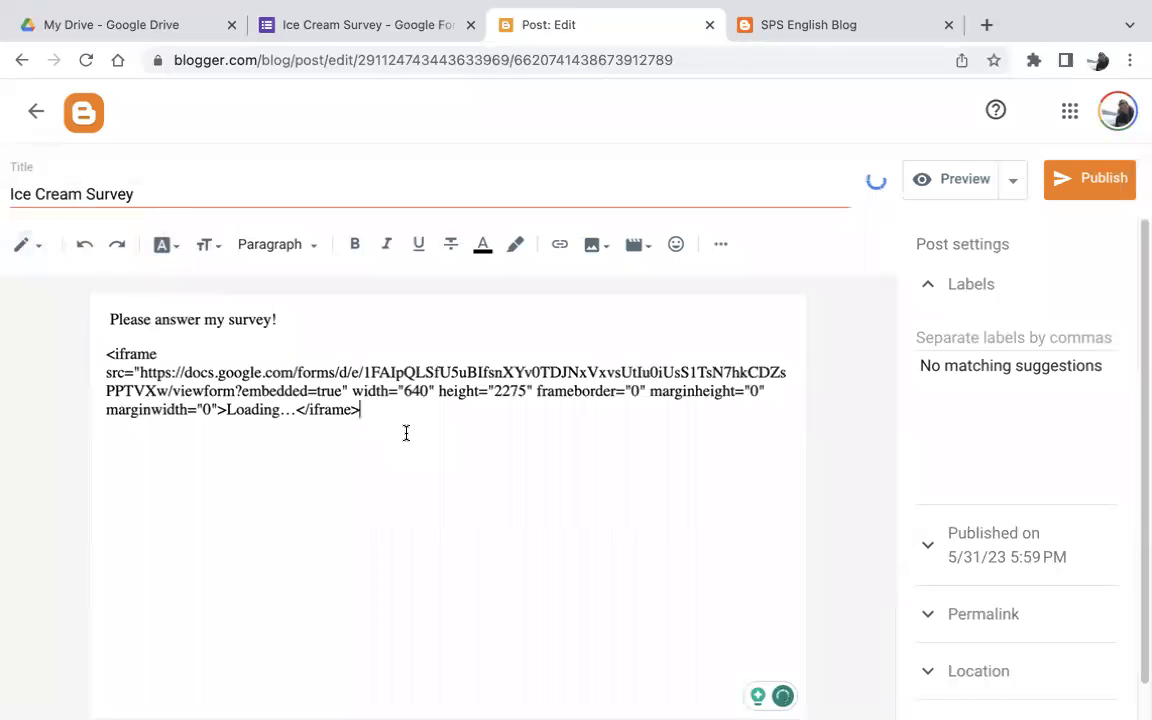
left_click_drag(363, 416, 109, 363)
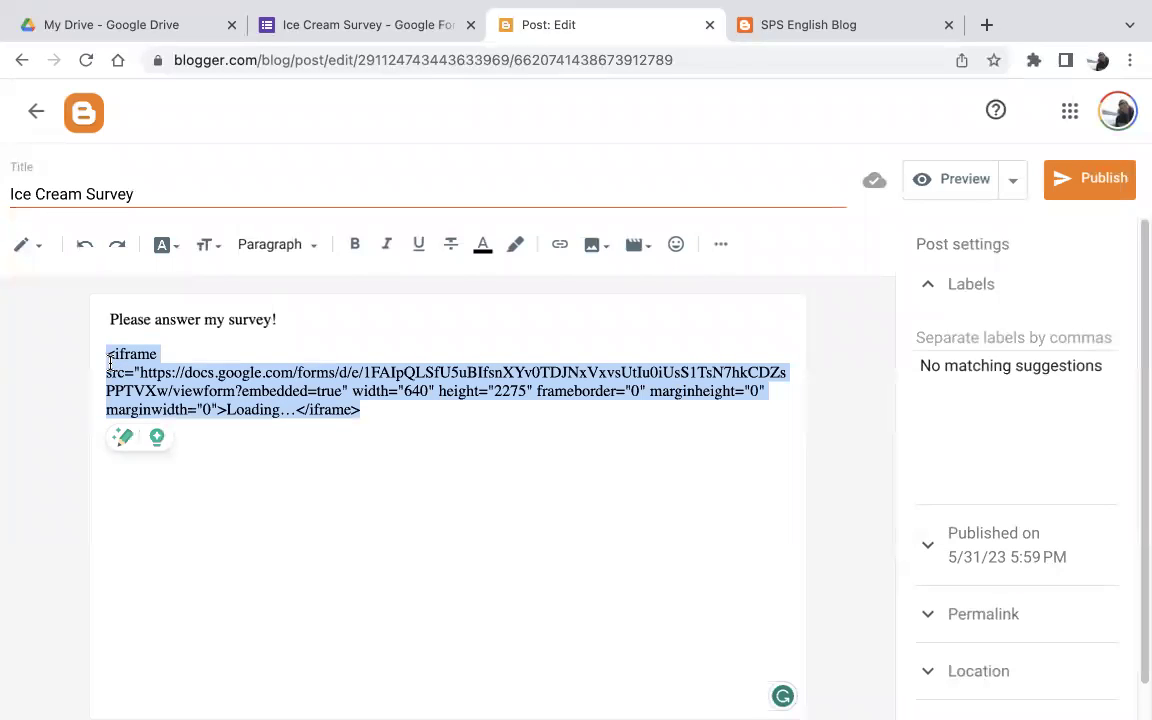
key("ctrl+x")
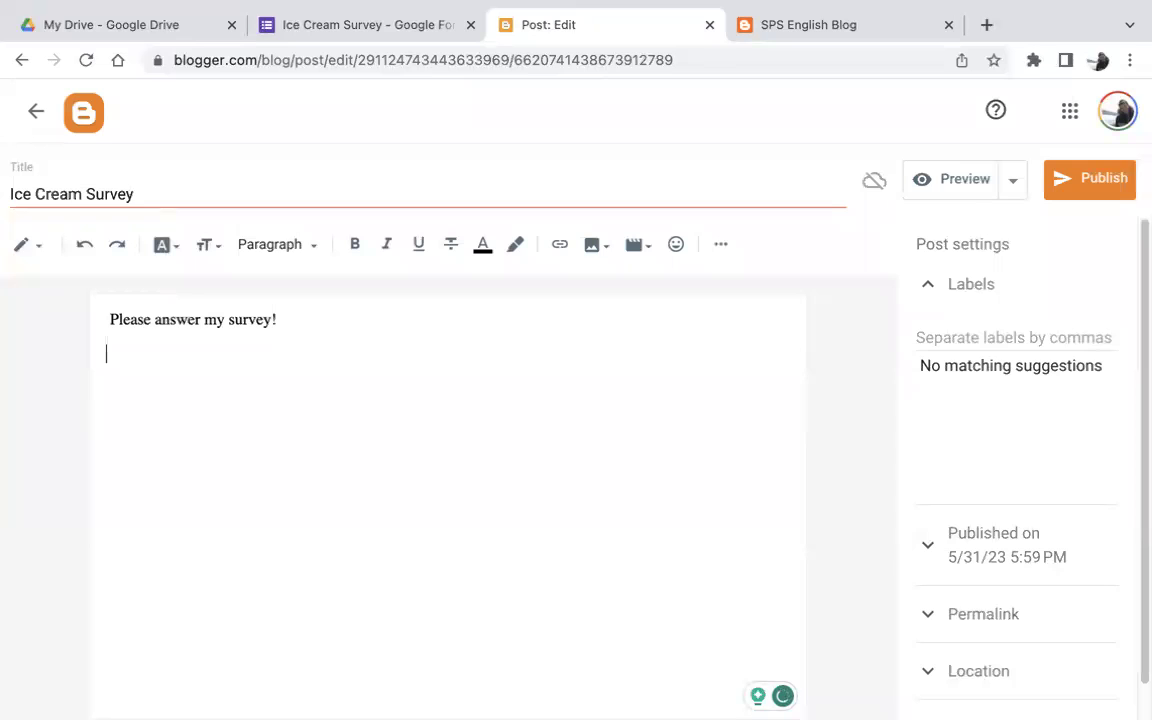
Step: Change the post to HTML view and paste the form's iframe code two lines below the existing paragraph code
left_click(36, 250)
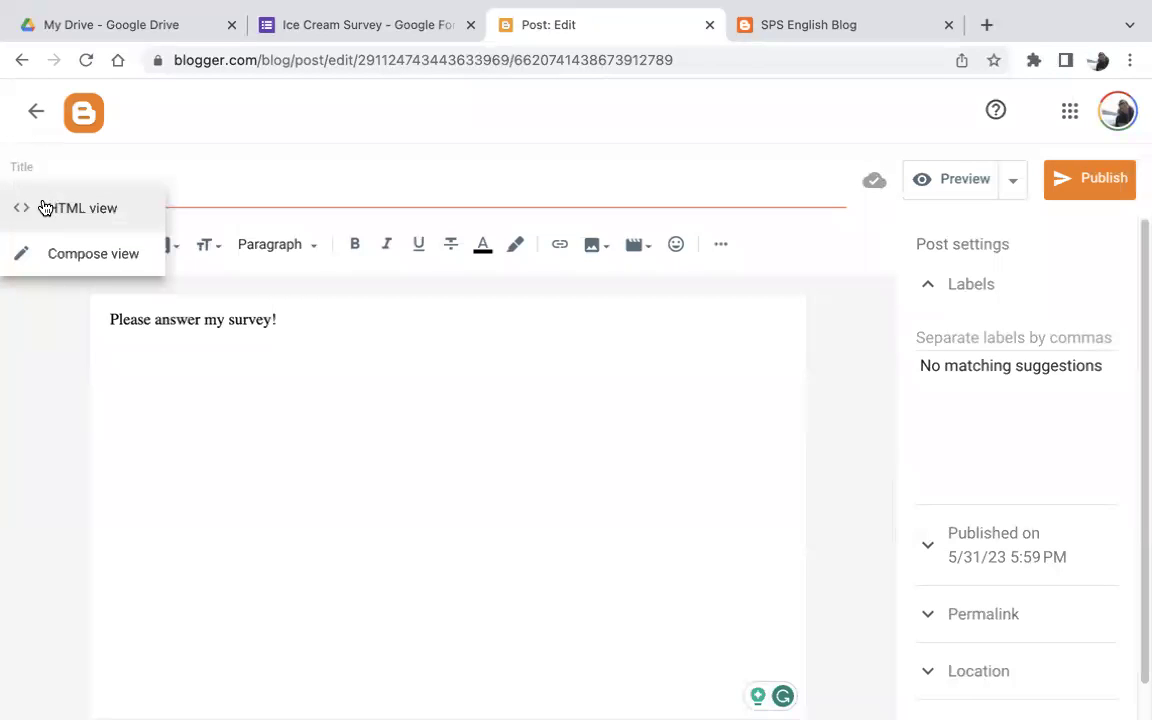
left_click(44, 204)
left_click(460, 286)
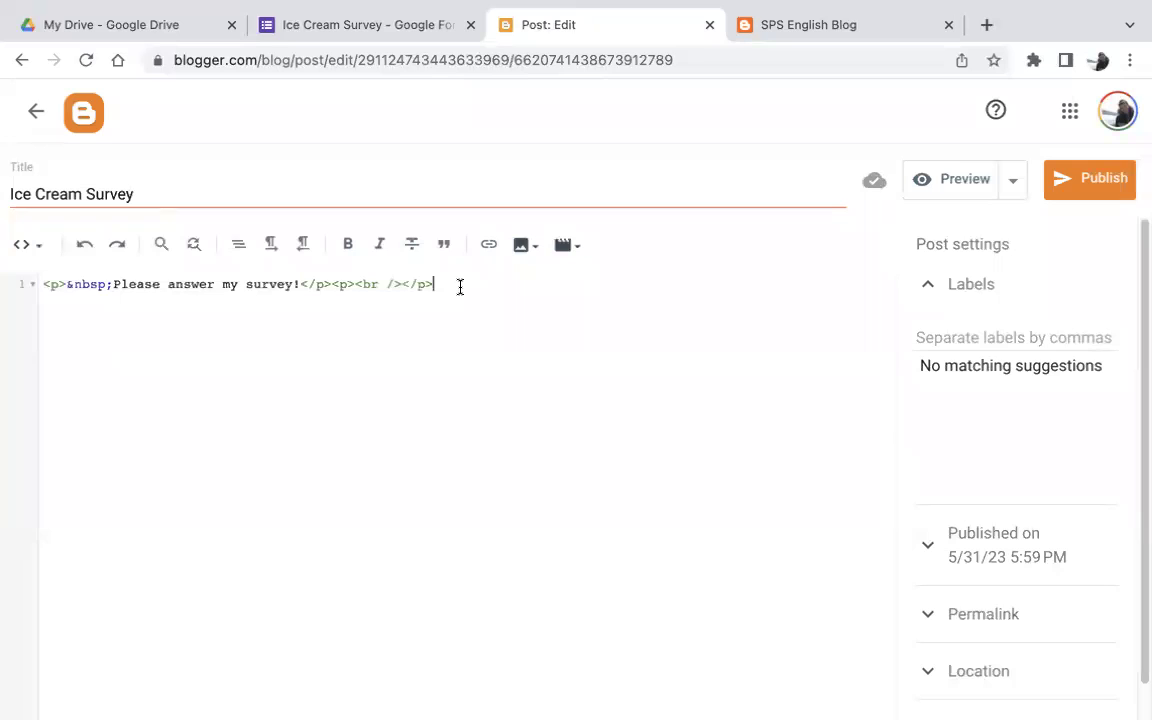
key("Return")
key("Return")
key("ctrl+v")
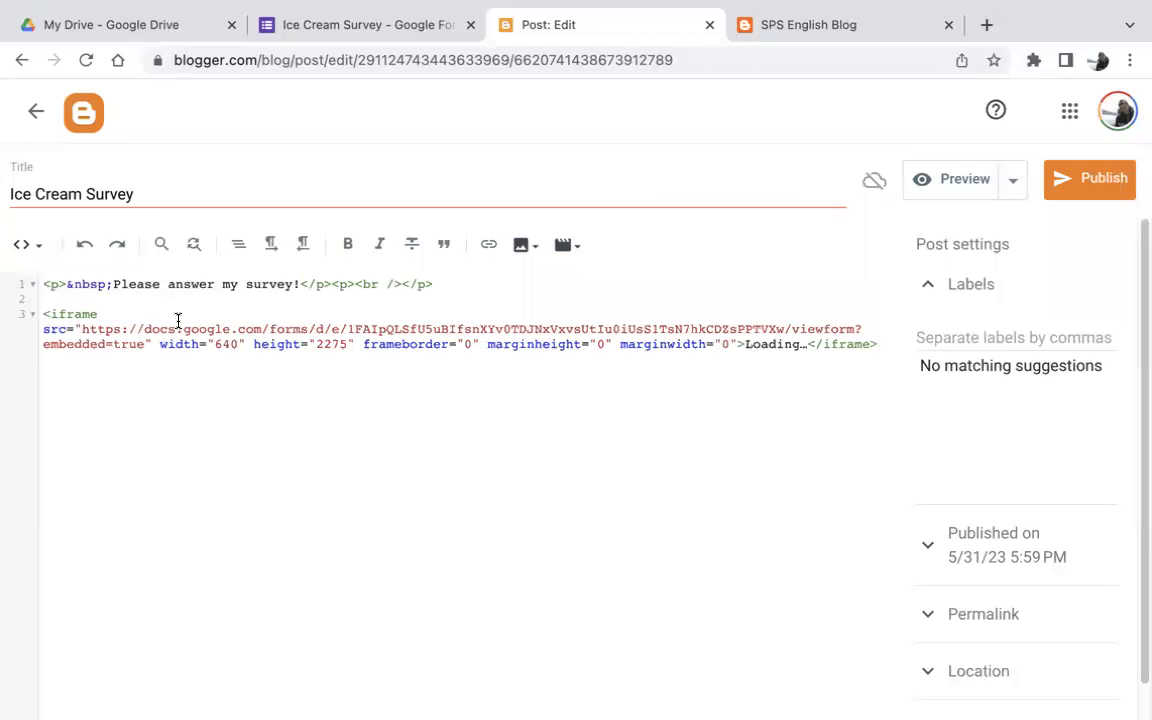
left_click_drag(51, 316, 257, 398)
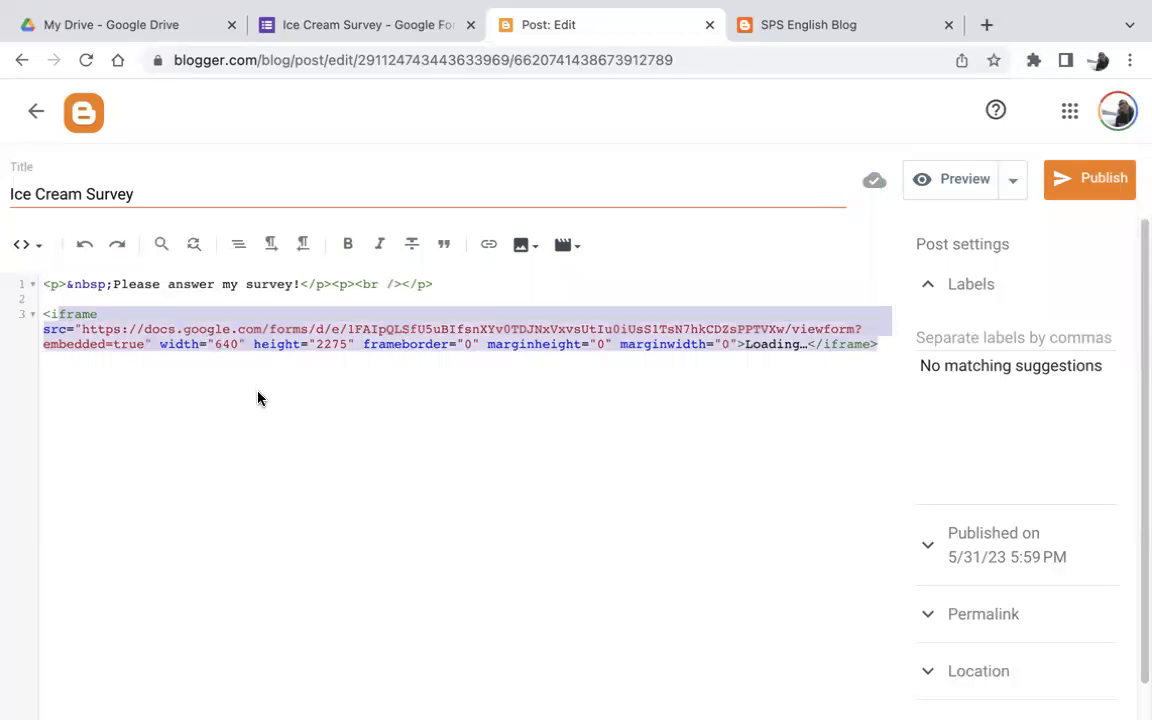
left_click(257, 398)
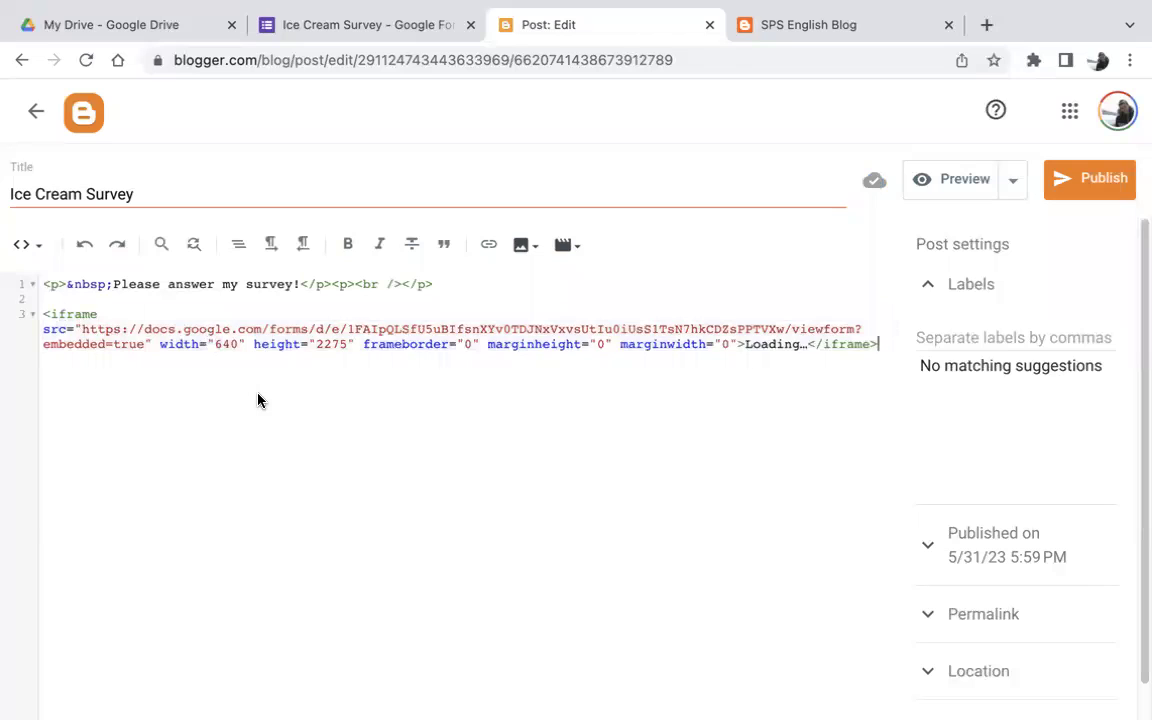
Step: Return the post to Compose view, check the embedded form's placeholder and remove the blank line above it
left_click(31, 248)
left_click(56, 299)
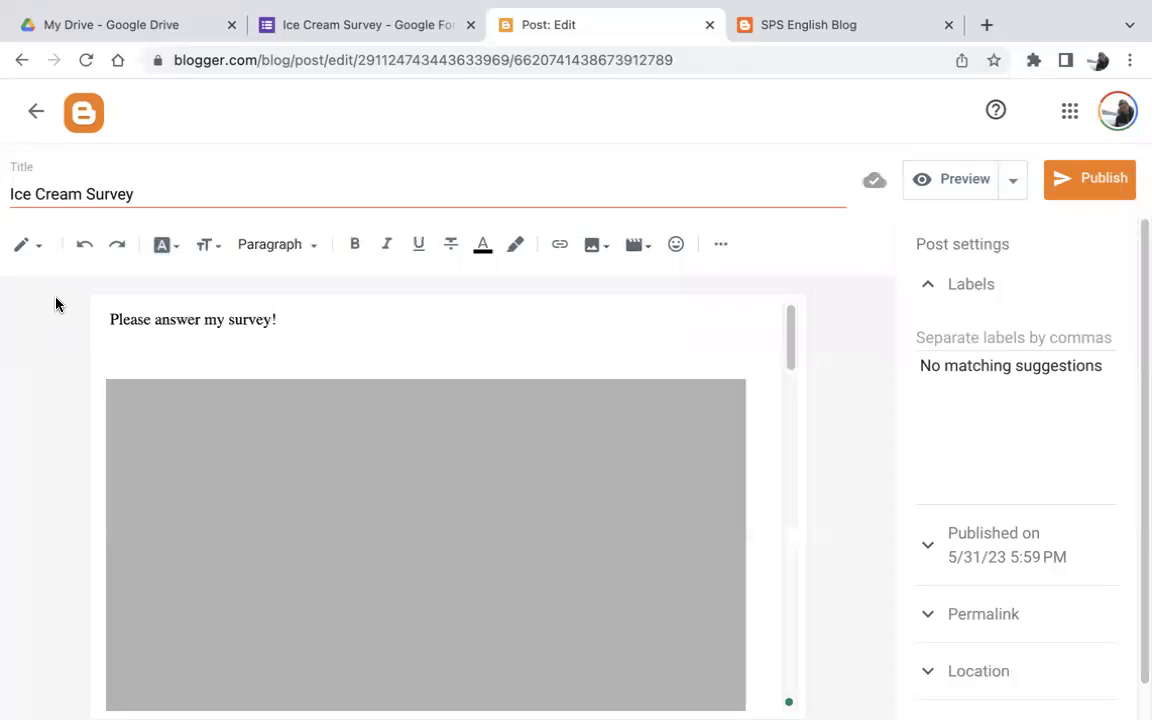
left_click(230, 355)
scroll(231, 355, "down", 1)
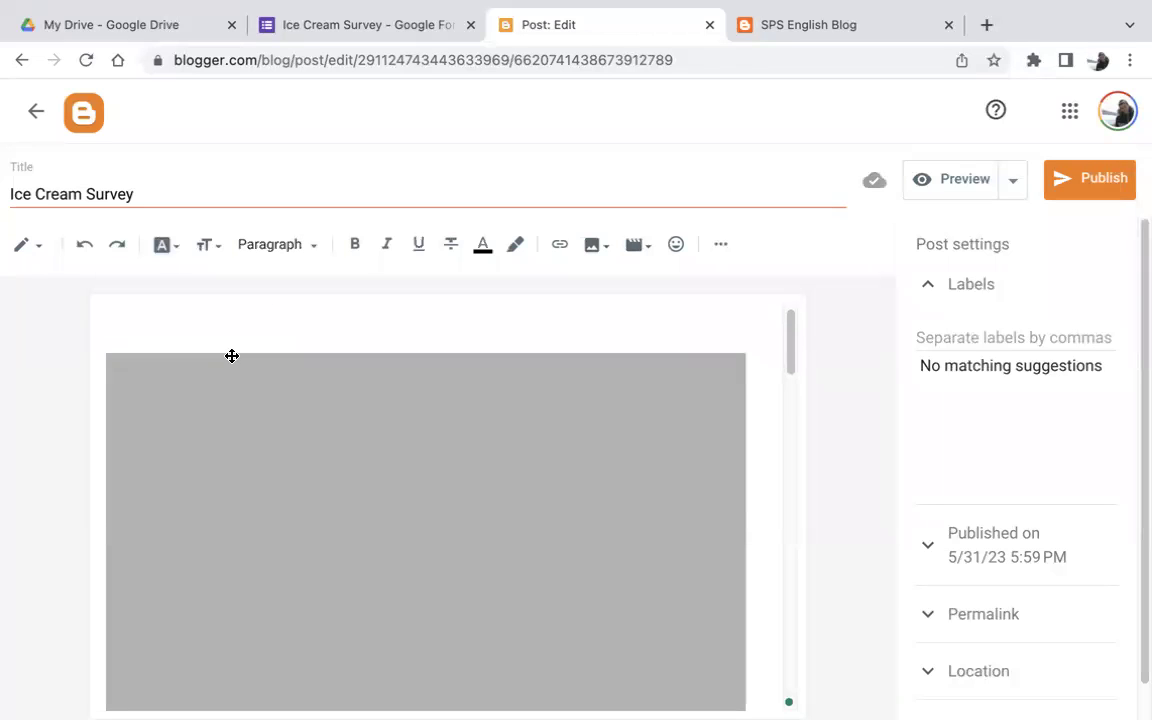
scroll(231, 355, "down", 5)
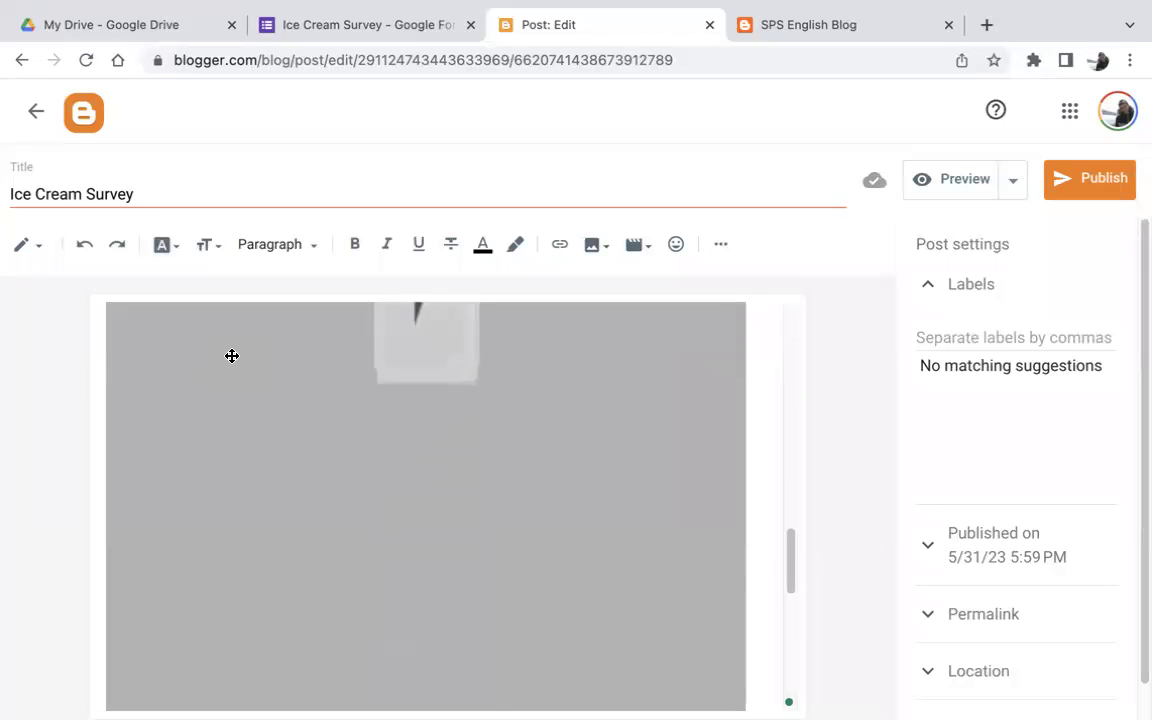
scroll(231, 355, "up", 4)
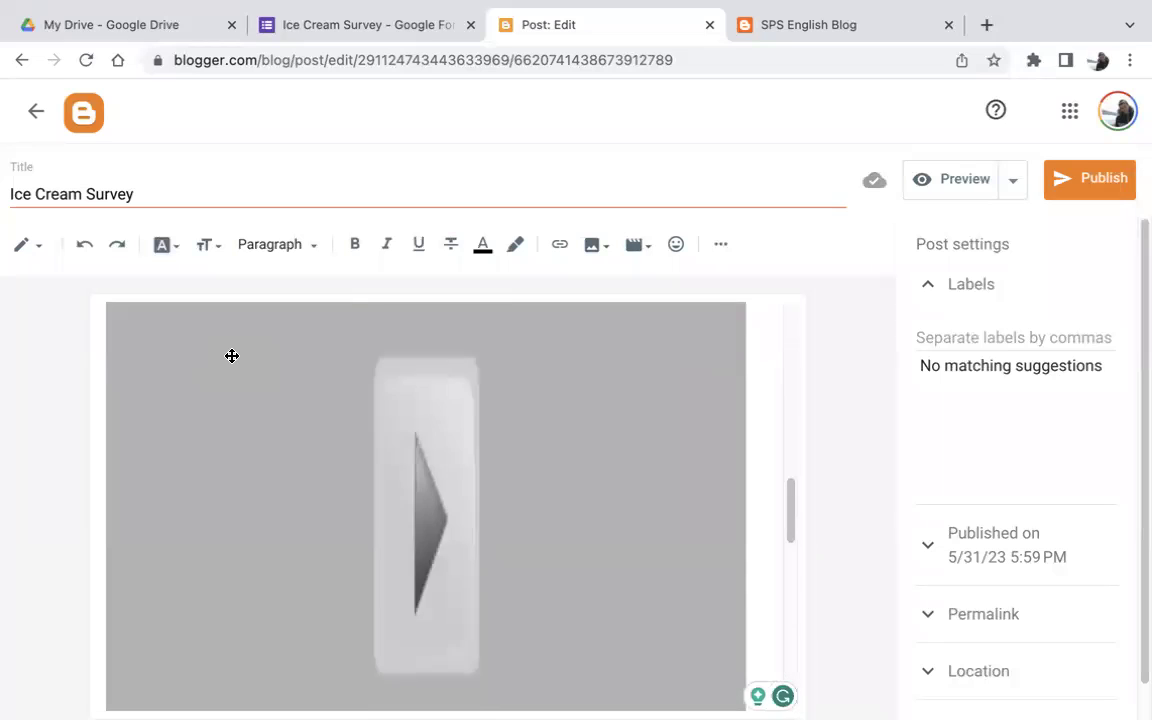
scroll(231, 355, "up", 3)
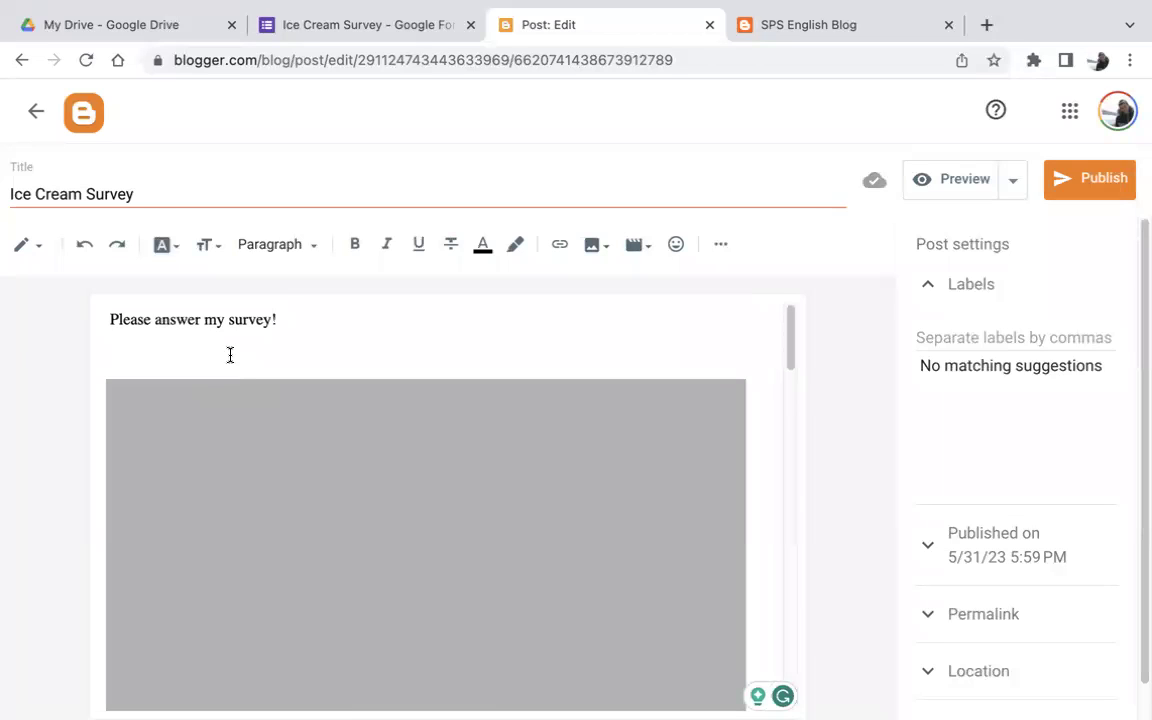
key("BackSpace")
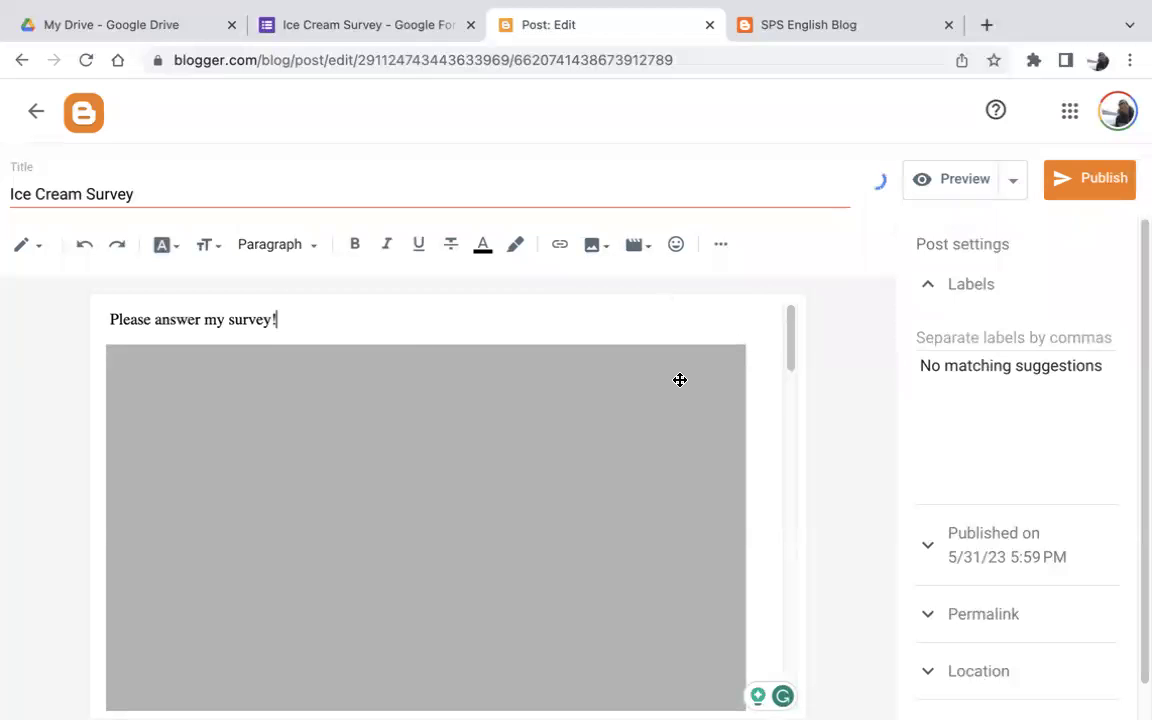
Step: Publish the Ice Cream Survey post and reload the SPS English Blog page to view it
left_click(1098, 188)
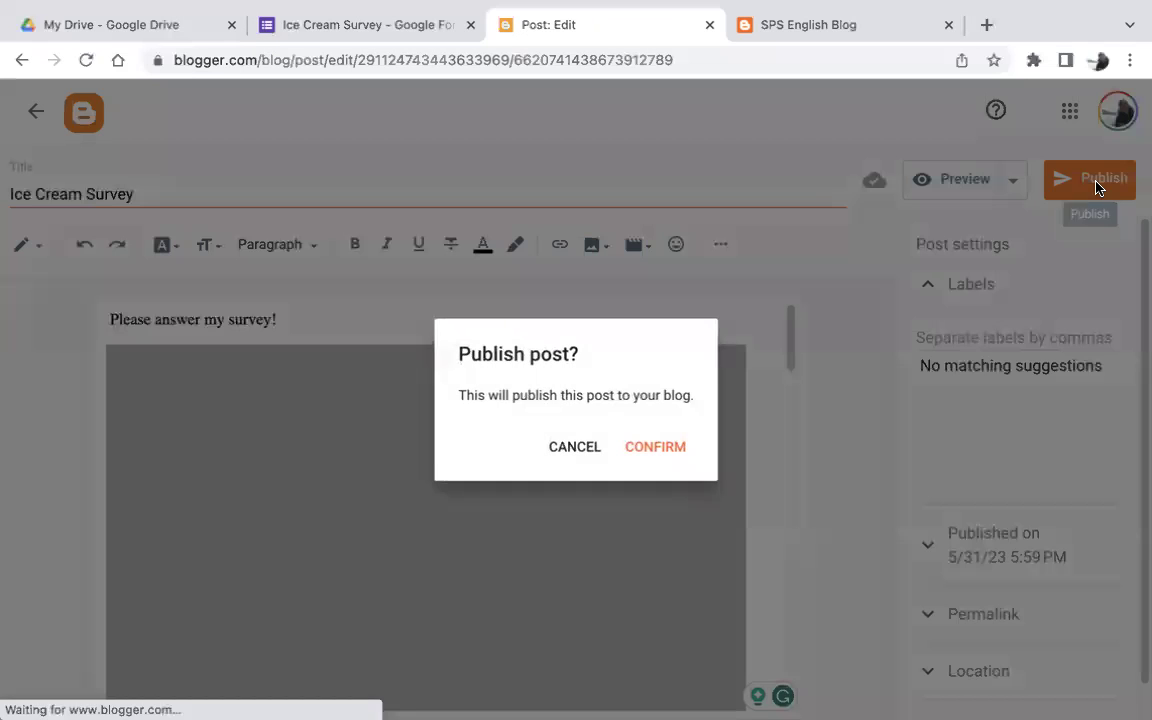
left_click(676, 460)
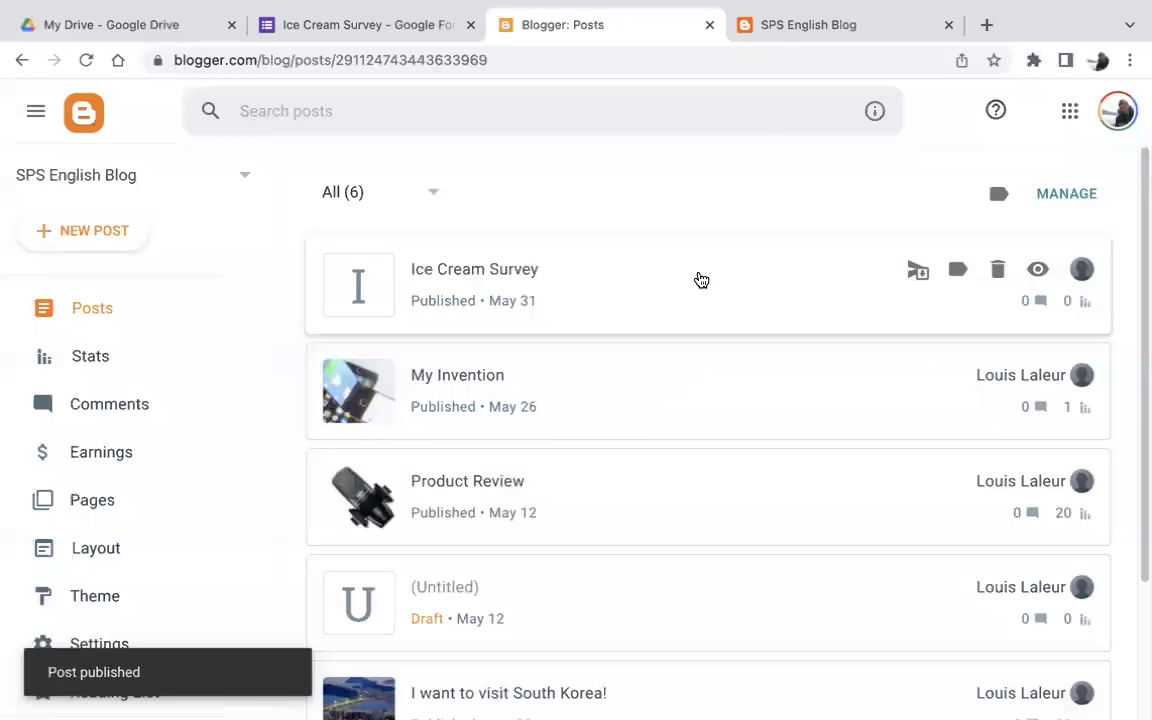
left_click(780, 30)
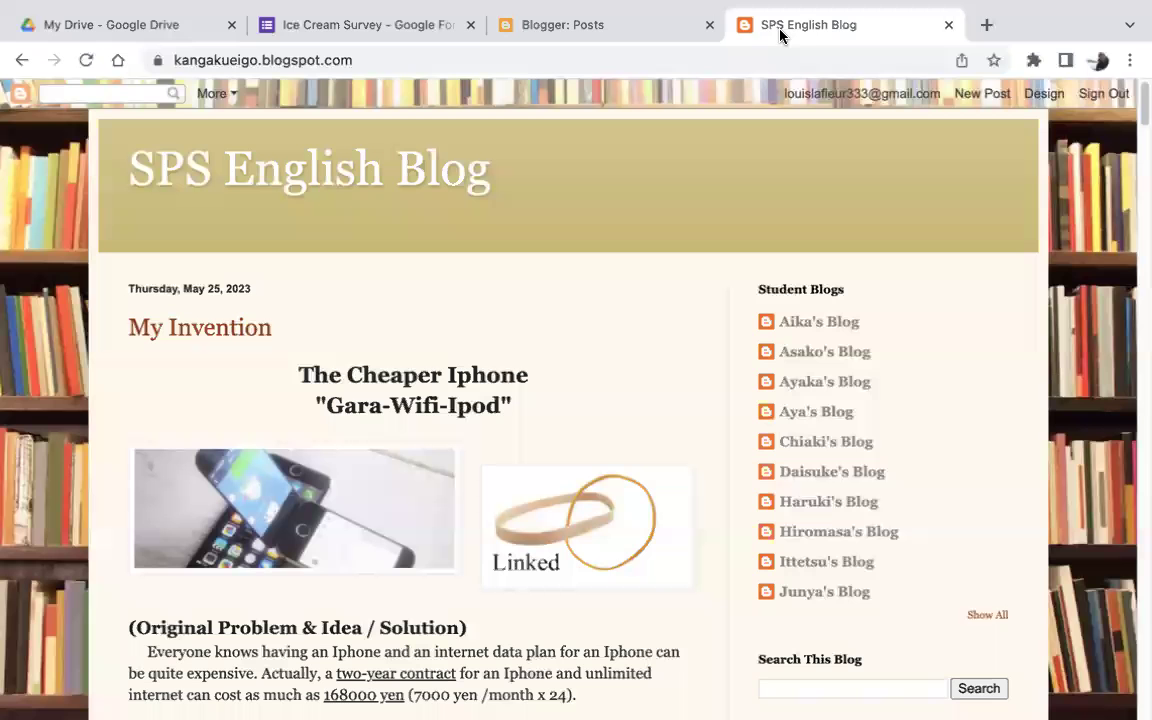
left_click(394, 59)
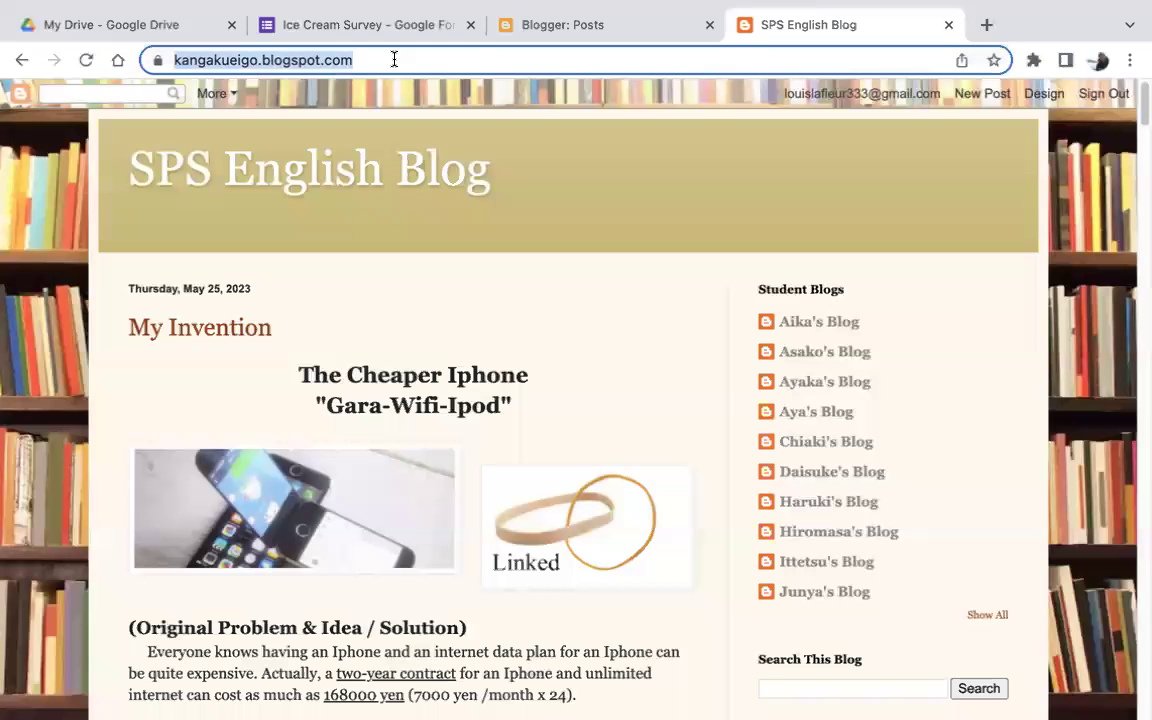
key("Return")
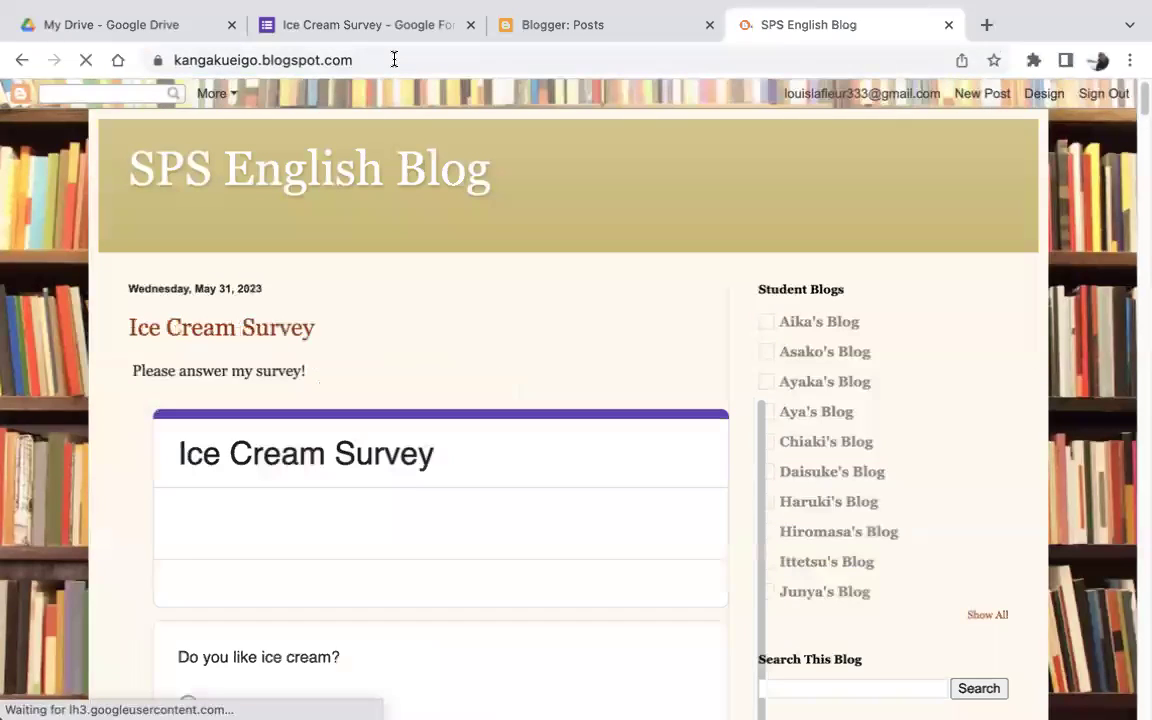
Step: Examine the embedded Ice Cream Survey in the published blog post, from its title through the questions to the end of the form
scroll(338, 293, "down", 1)
scroll(338, 293, "down", 3)
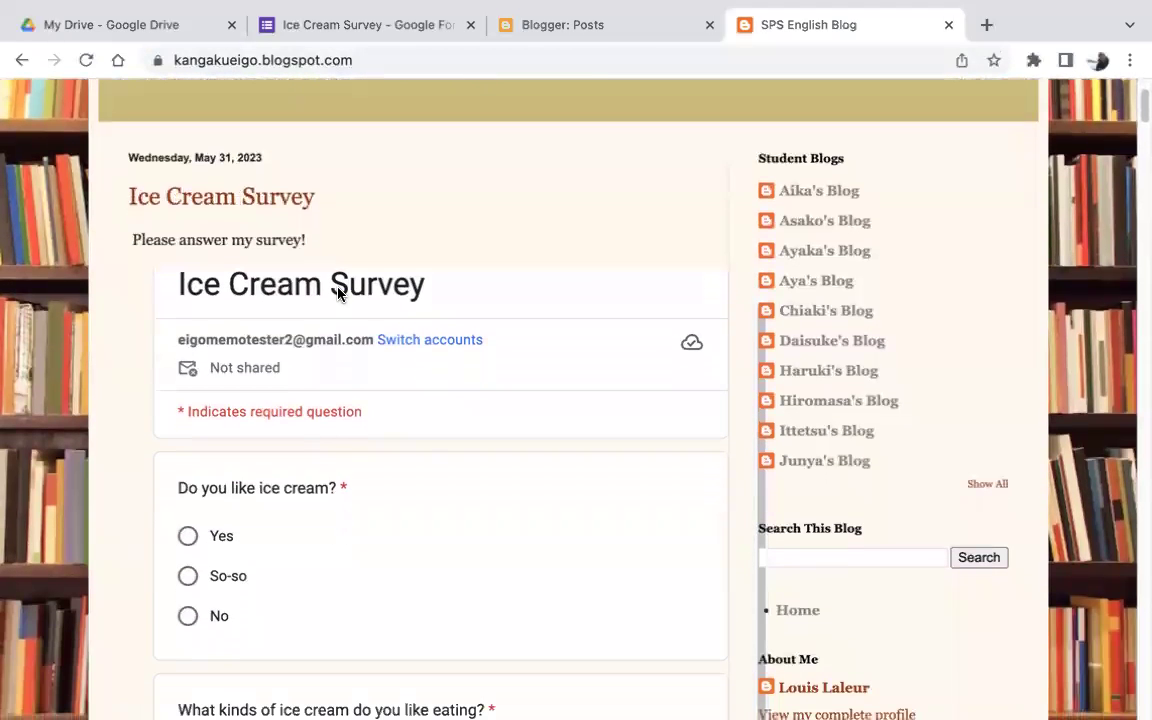
scroll(308, 288, "down", 5)
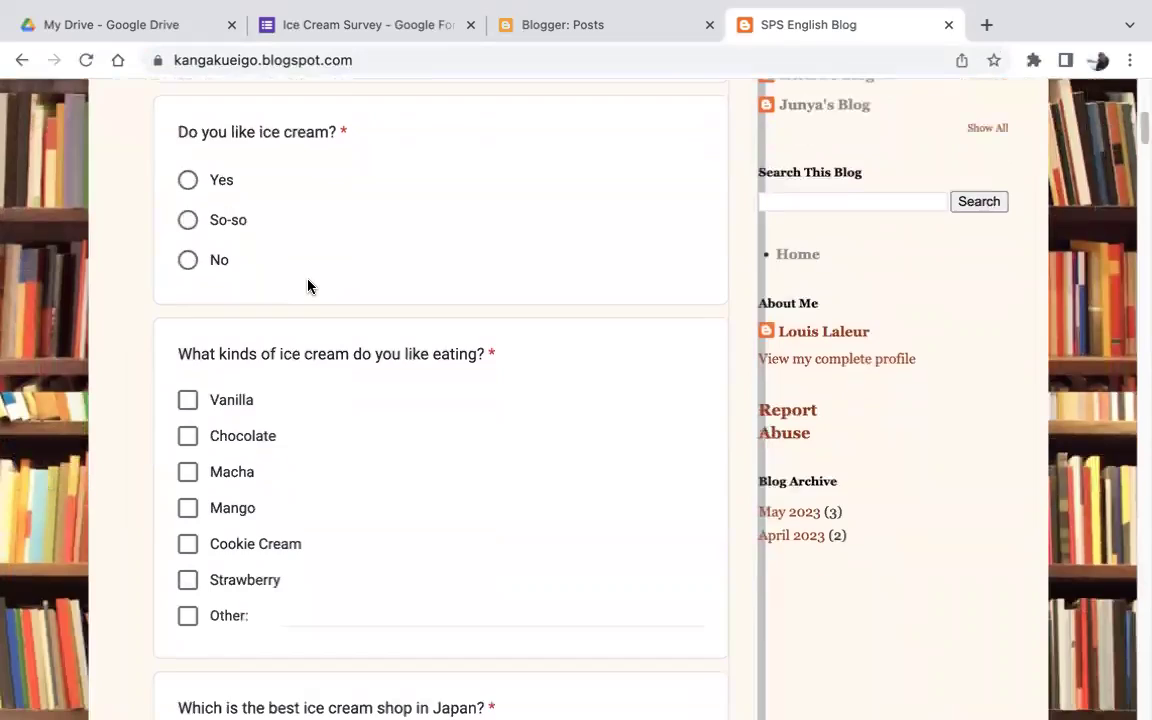
scroll(308, 285, "up", 3)
scroll(308, 286, "up", 1)
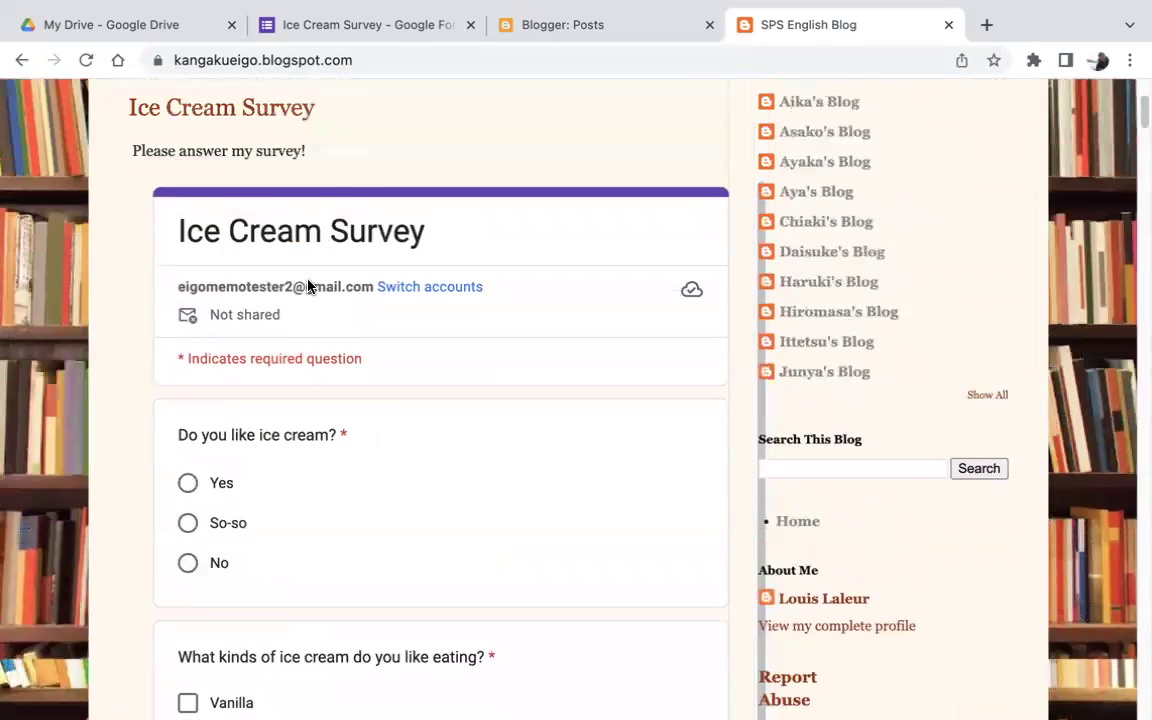
scroll(308, 286, "down", 12)
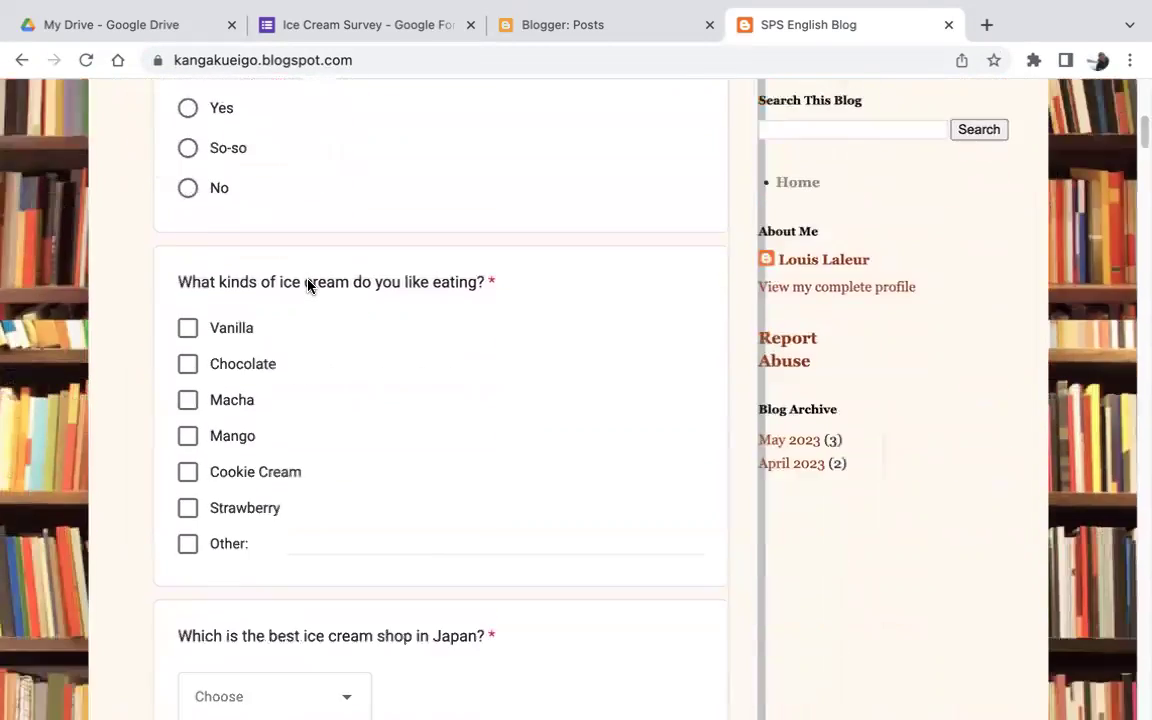
scroll(308, 286, "down", 6)
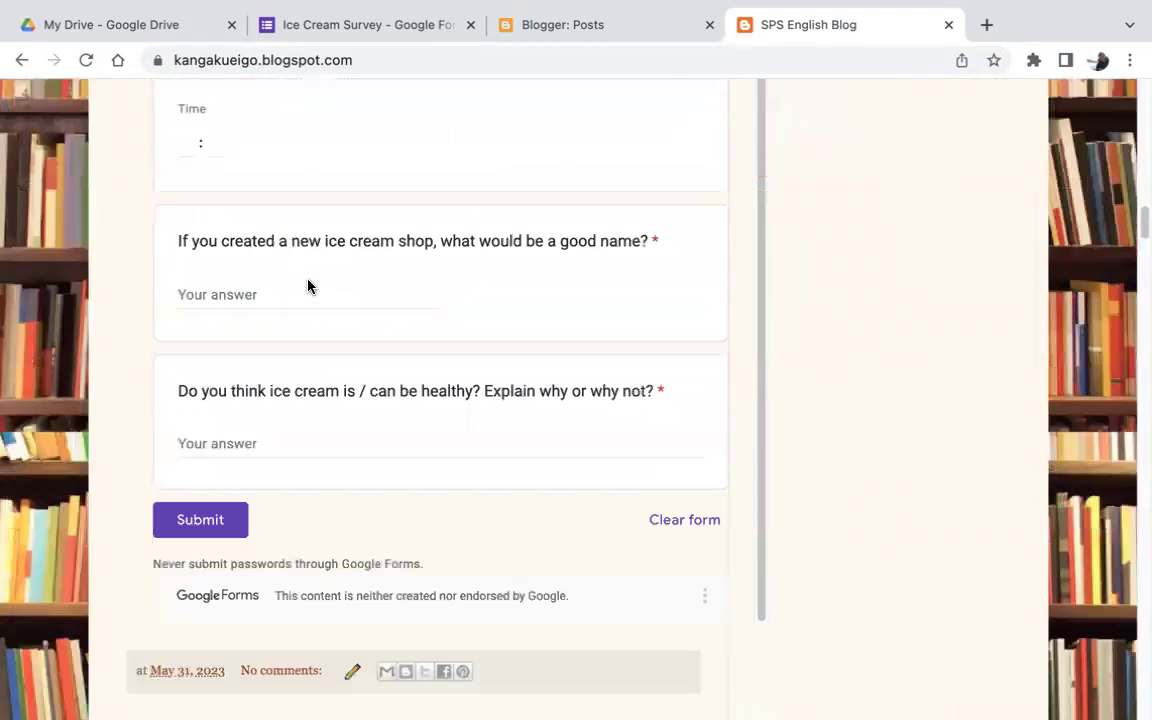
scroll(308, 286, "up", 10)
scroll(308, 286, "up", 6)
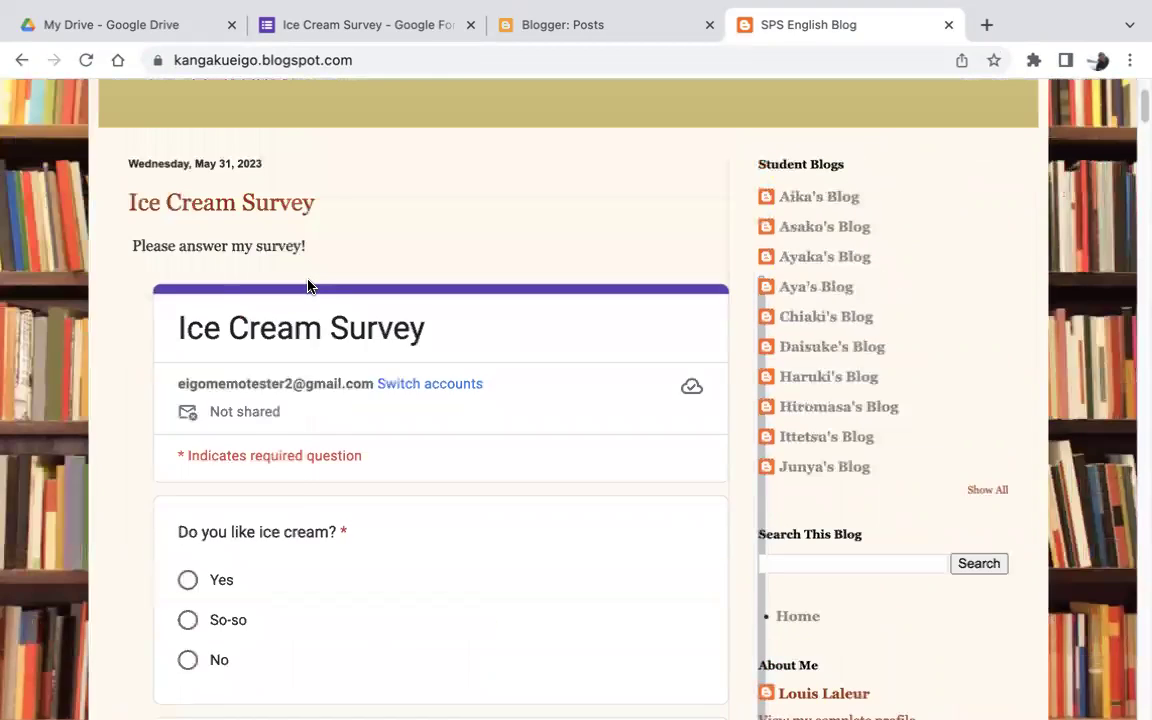
scroll(410, 296, "left", 1)
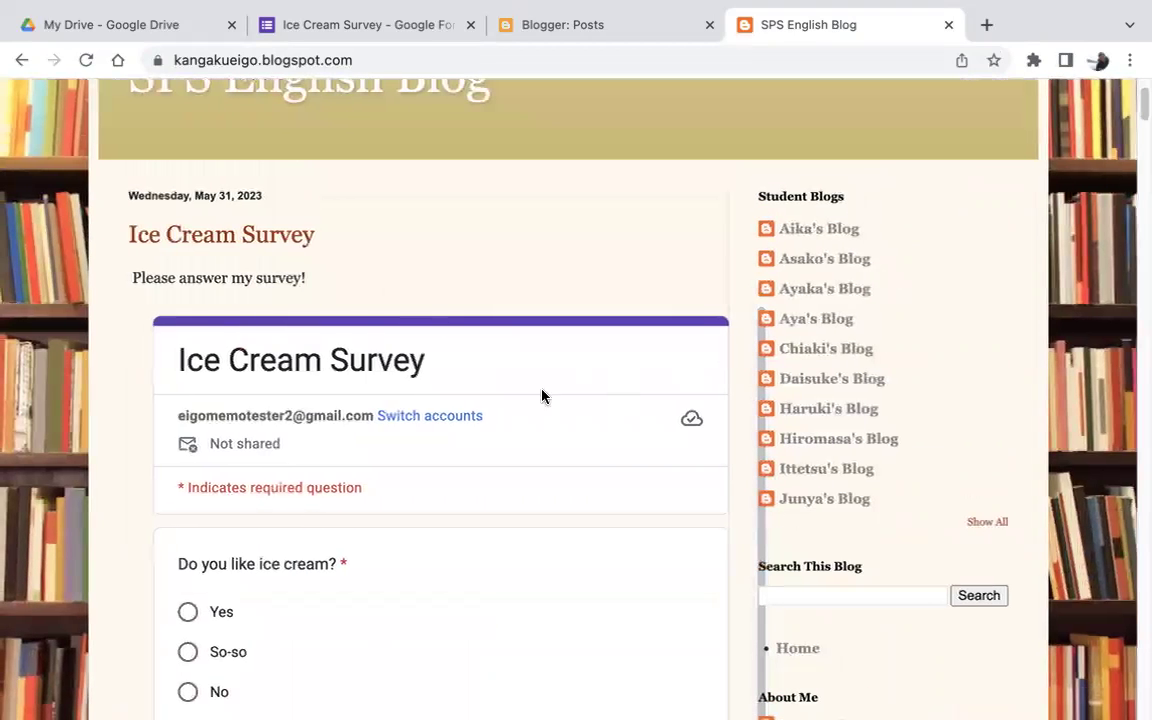
scroll(272, 410, "down", 1)
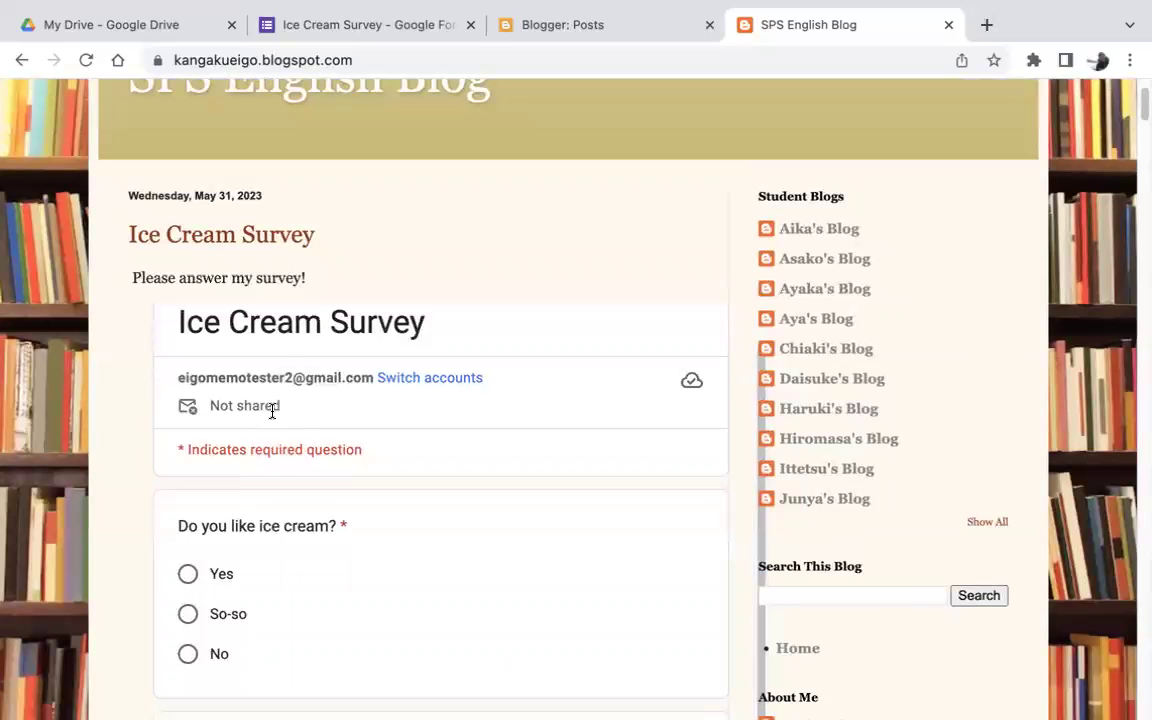
Step: Answer Yes to liking ice cream and select Macha, Mango and Cookie Cream as the kinds liked
left_click(188, 576)
scroll(190, 583, "down", 5)
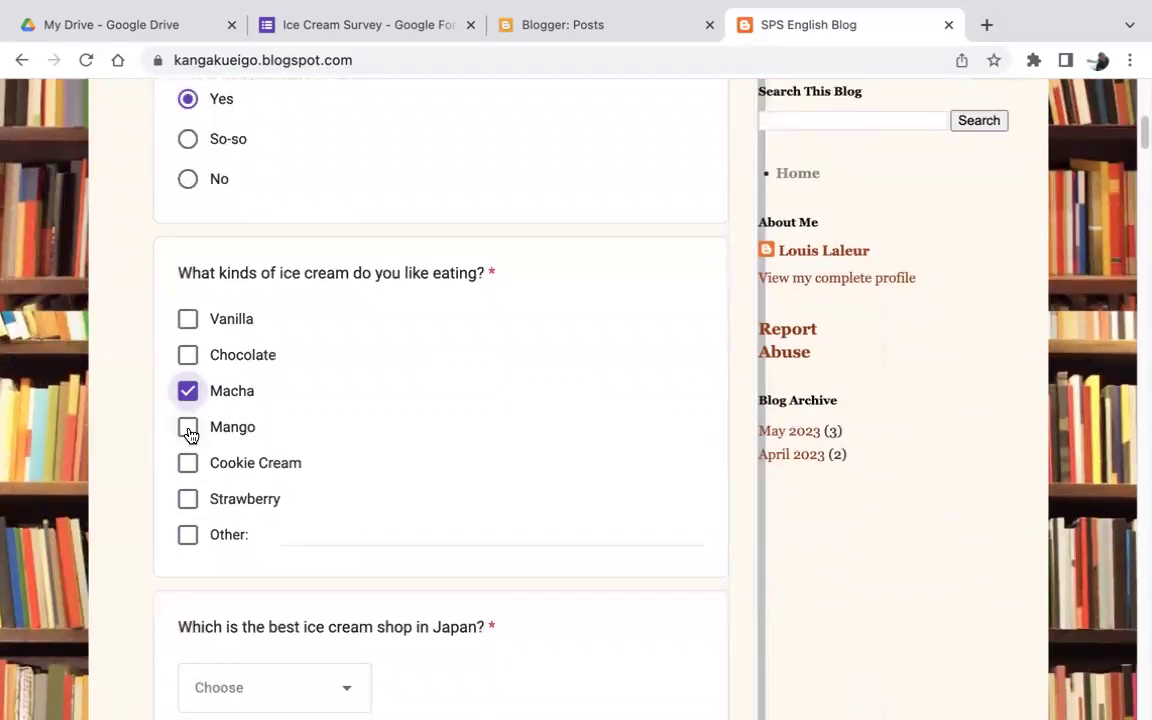
left_click(188, 428)
left_click(187, 464)
scroll(189, 470, "down", 2)
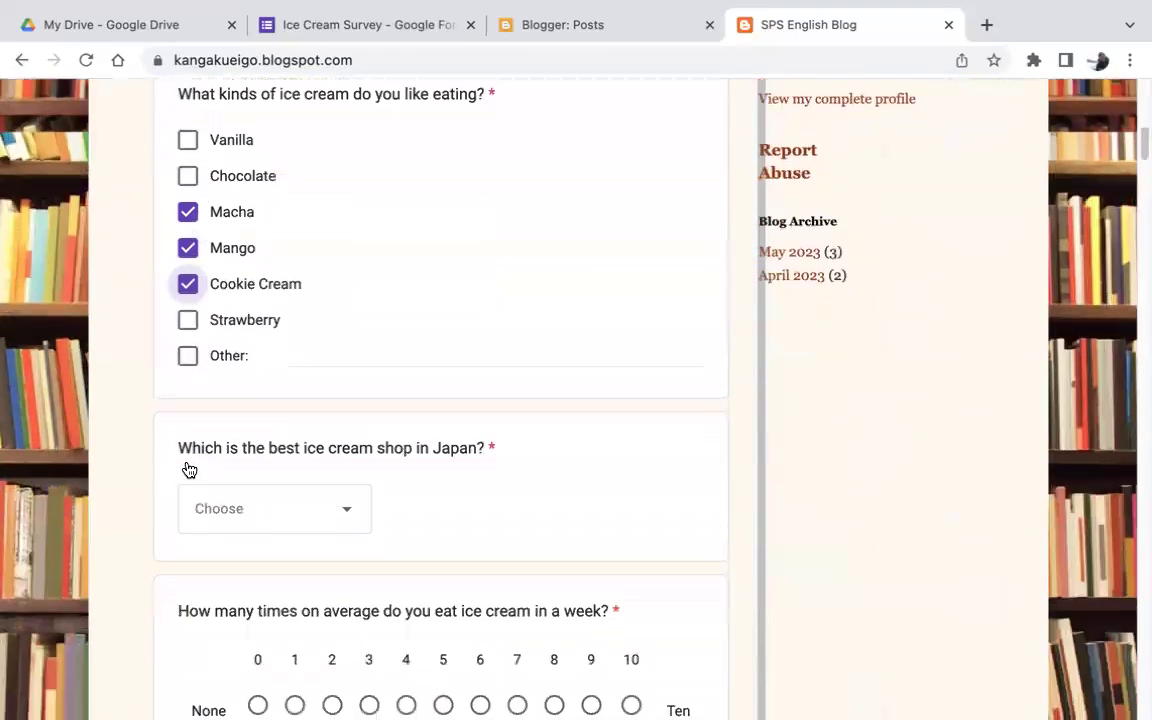
Step: Choose Haagen Dazs as the best ice cream shop in Japan and set the weekly ice cream frequency to 8
scroll(189, 470, "down", 2)
left_click(337, 406)
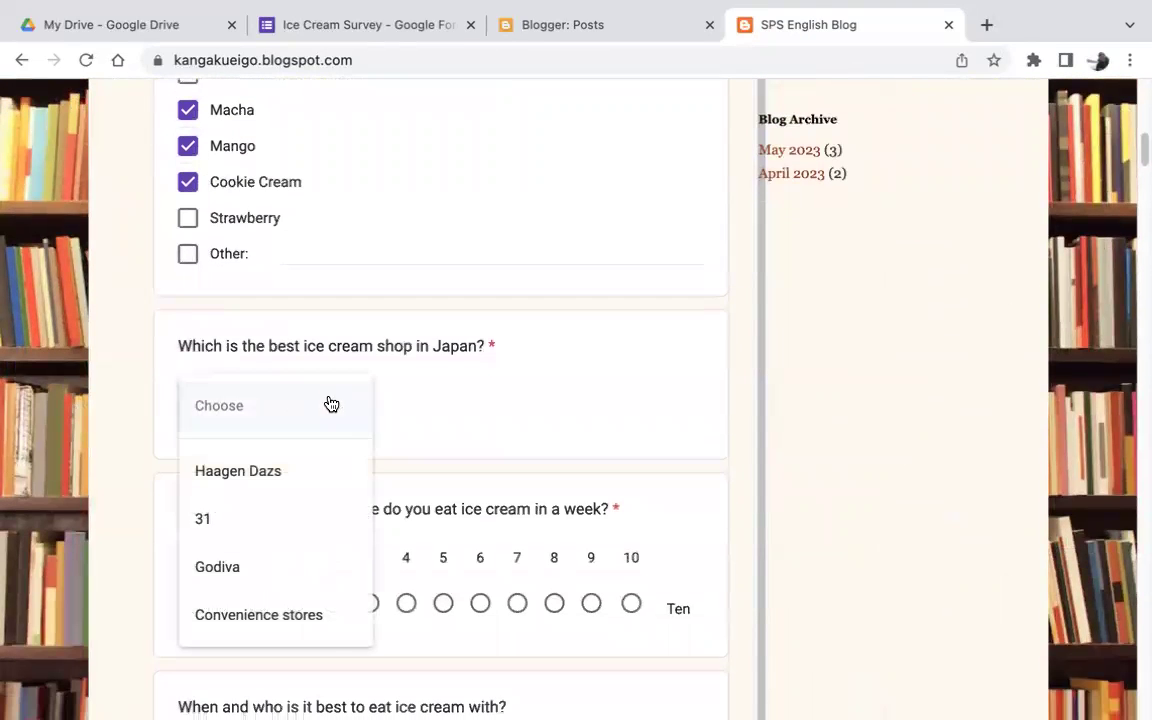
left_click(249, 471)
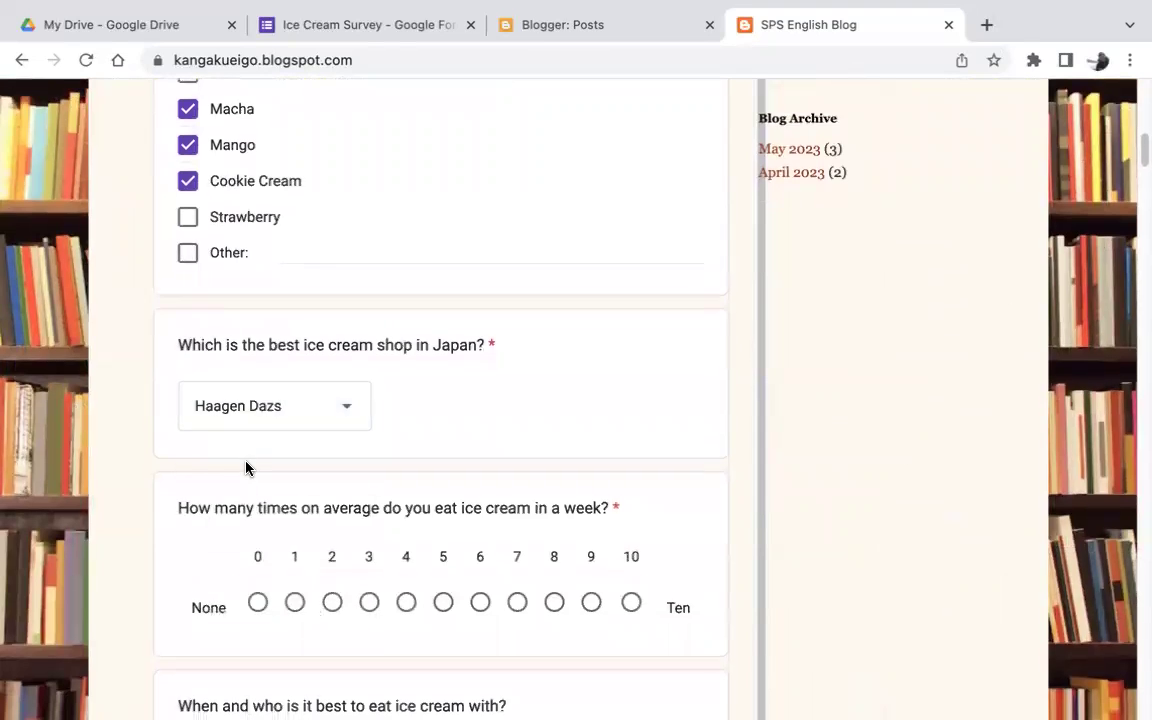
scroll(244, 468, "down", 3)
left_click(406, 376)
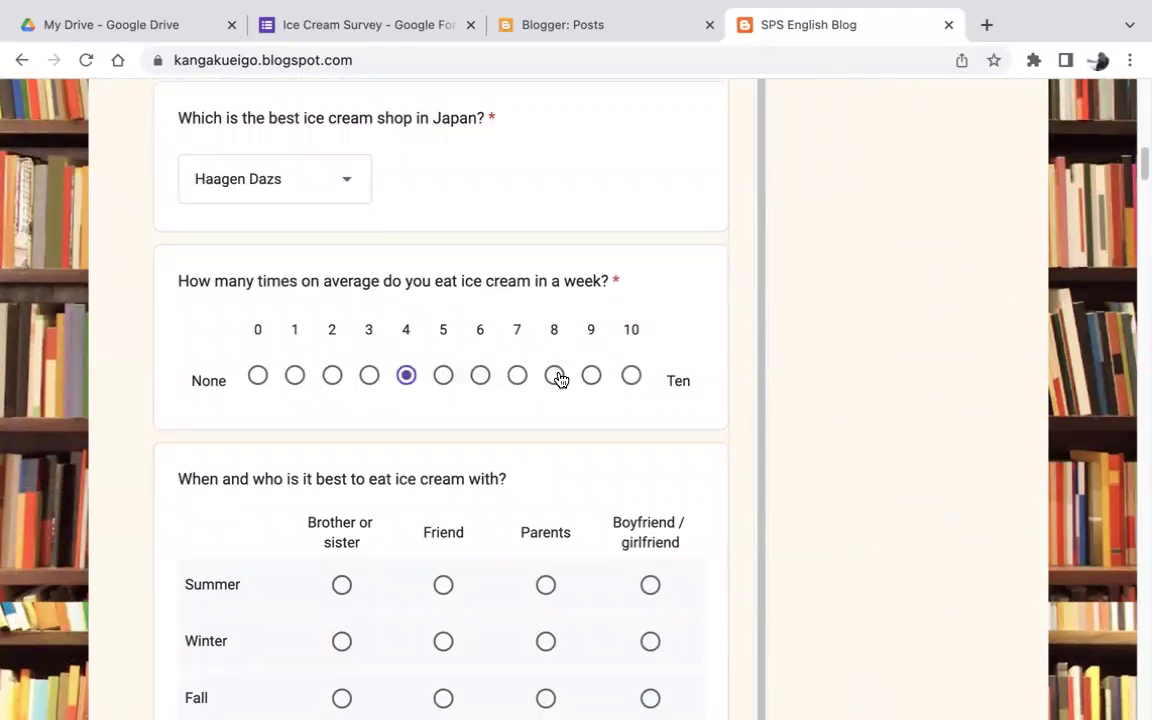
left_click(556, 377)
Step: Select Friend for Summer in the companion grid and set the last time ice cream was eaten to 2023/05/30
scroll(560, 380, "down", 5)
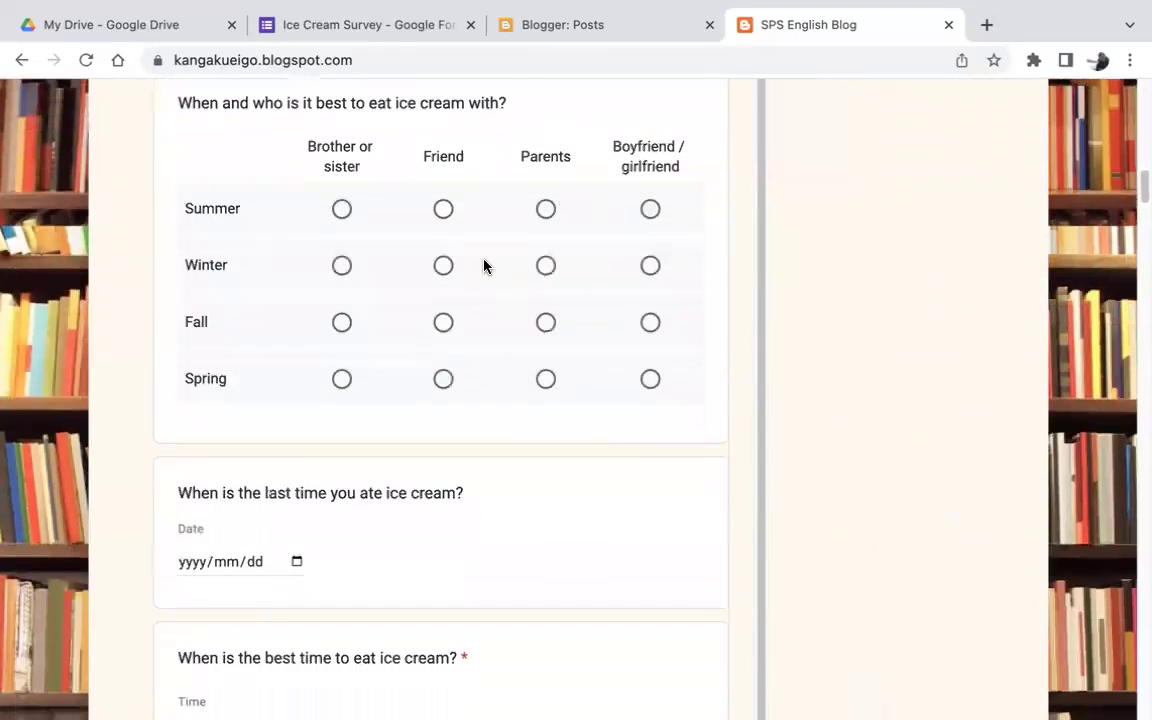
scroll(483, 265, "up", 1)
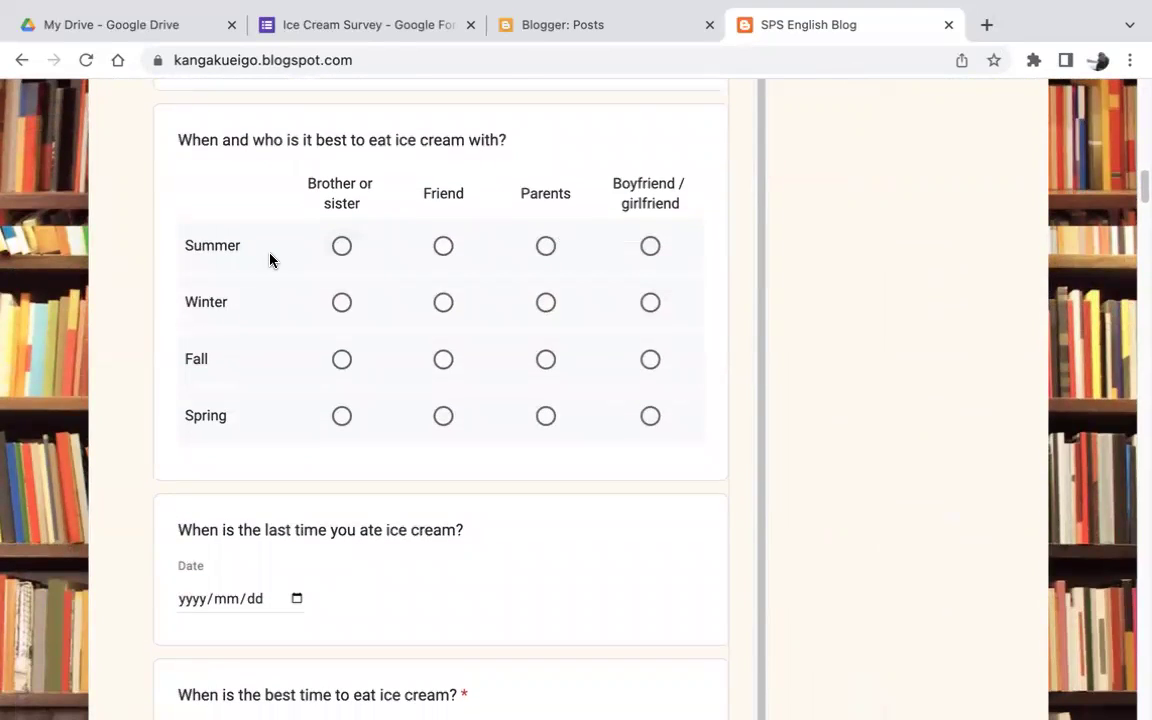
left_click(434, 254)
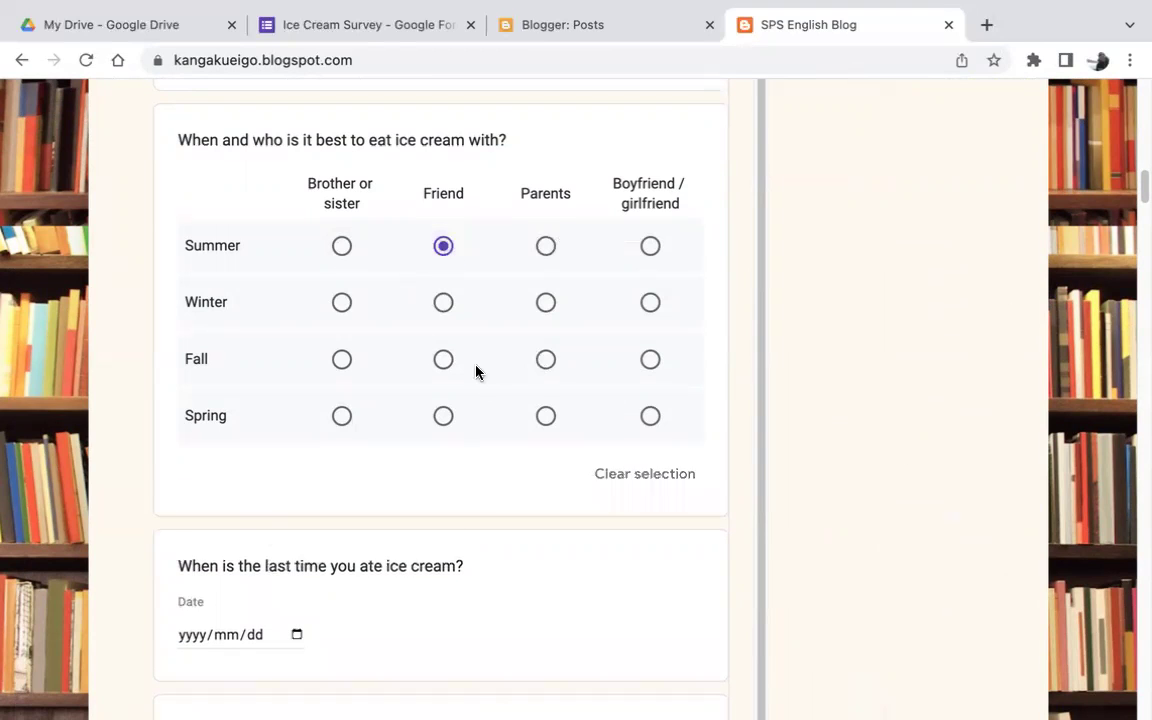
scroll(476, 373, "down", 3)
scroll(476, 373, "down", 1)
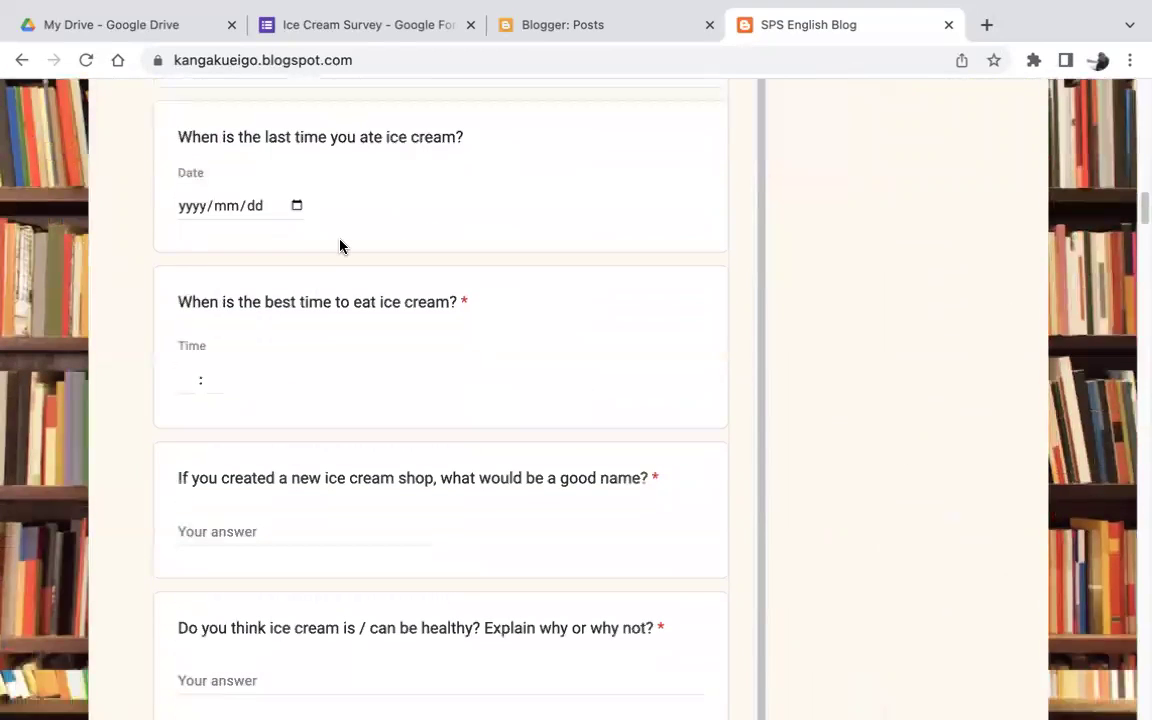
left_click(296, 208)
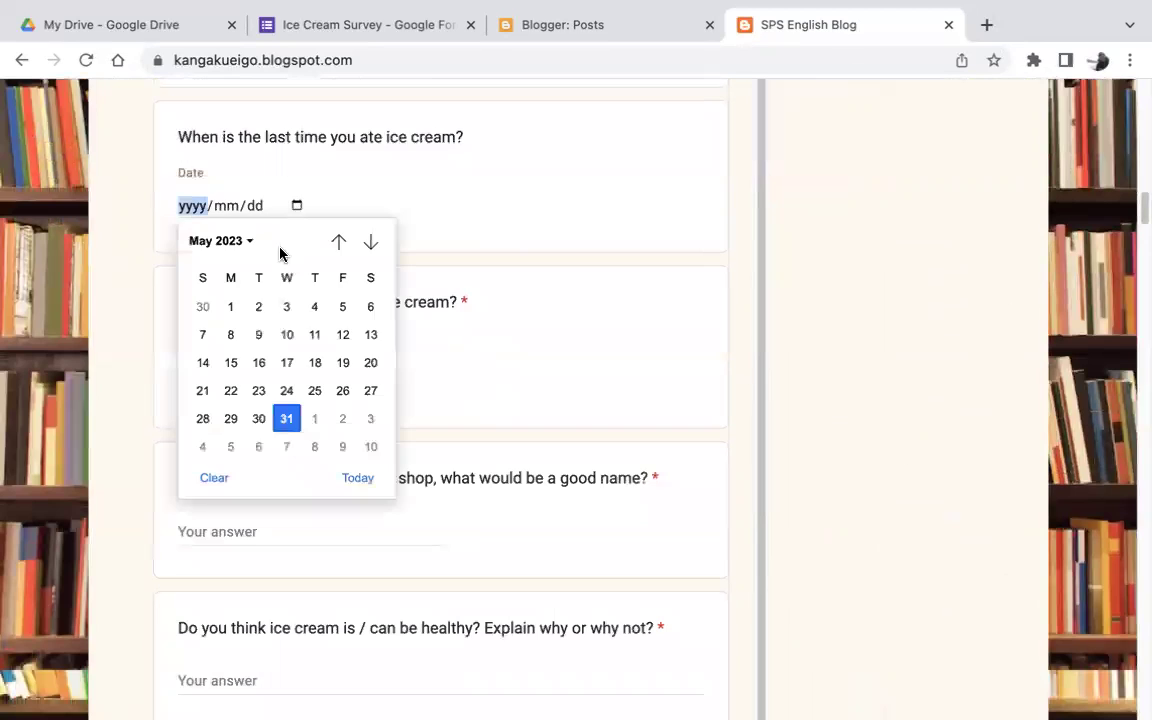
left_click(259, 419)
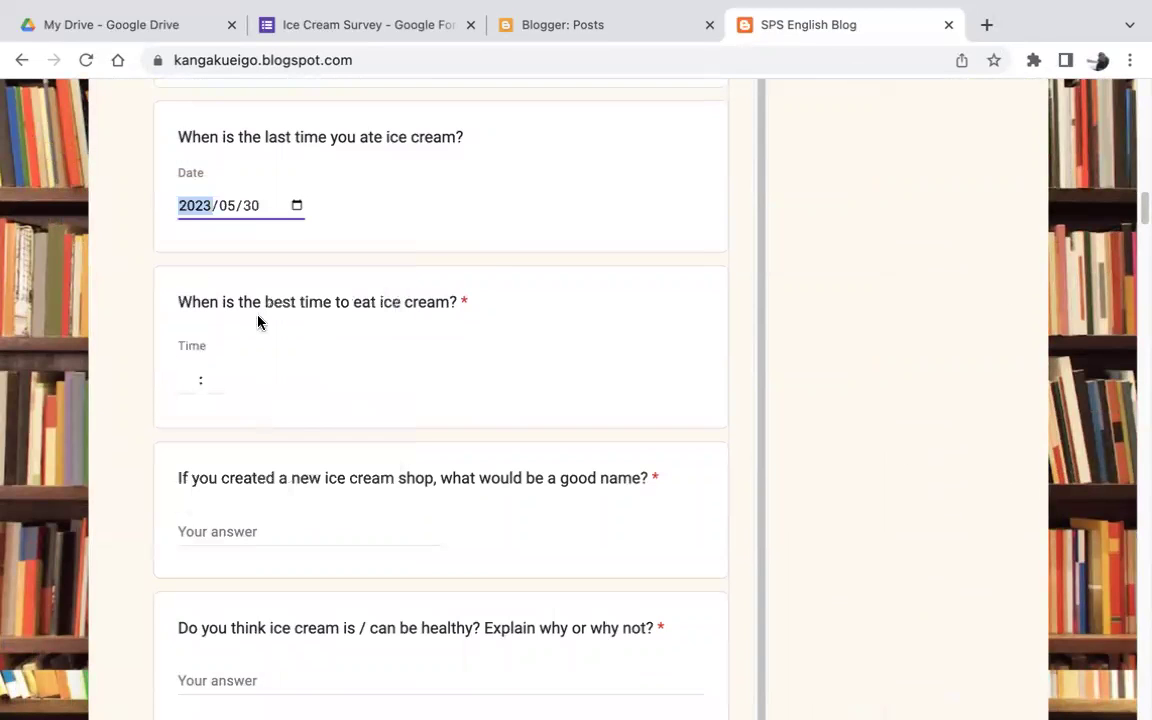
Step: Set the best time to eat ice cream to 13:00 and name the new ice cream shop "Super Ice Cream"
left_click(196, 377)
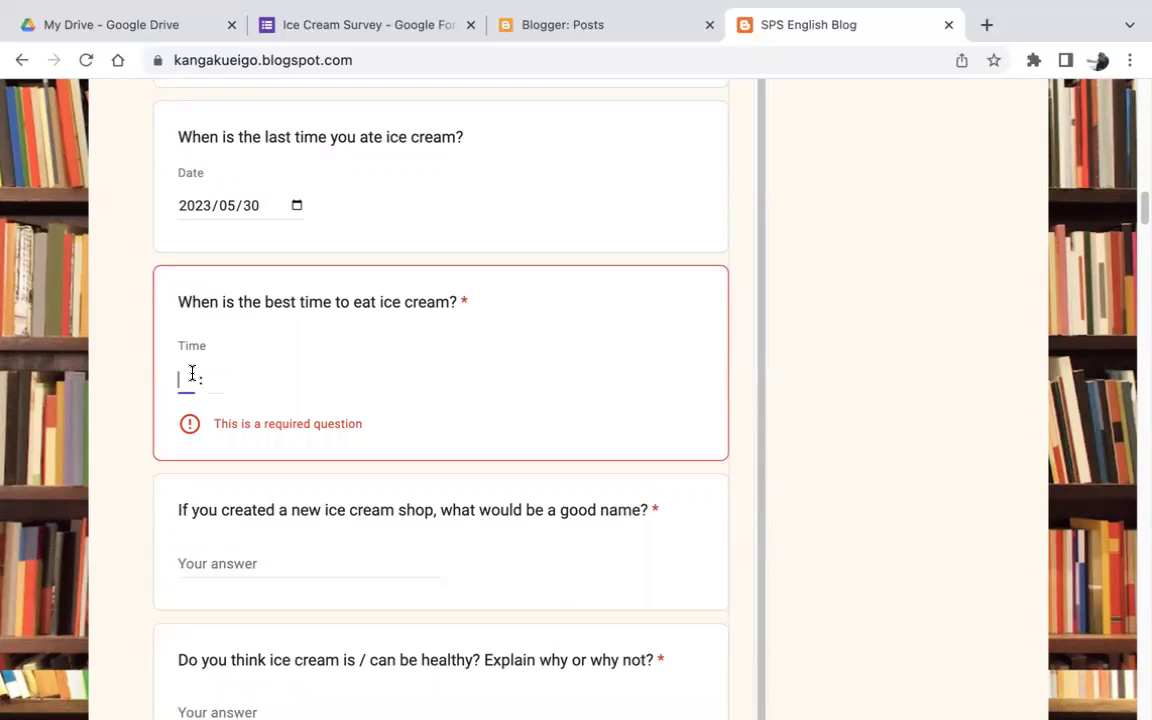
type("13 :")
left_click(221, 381)
type("00")
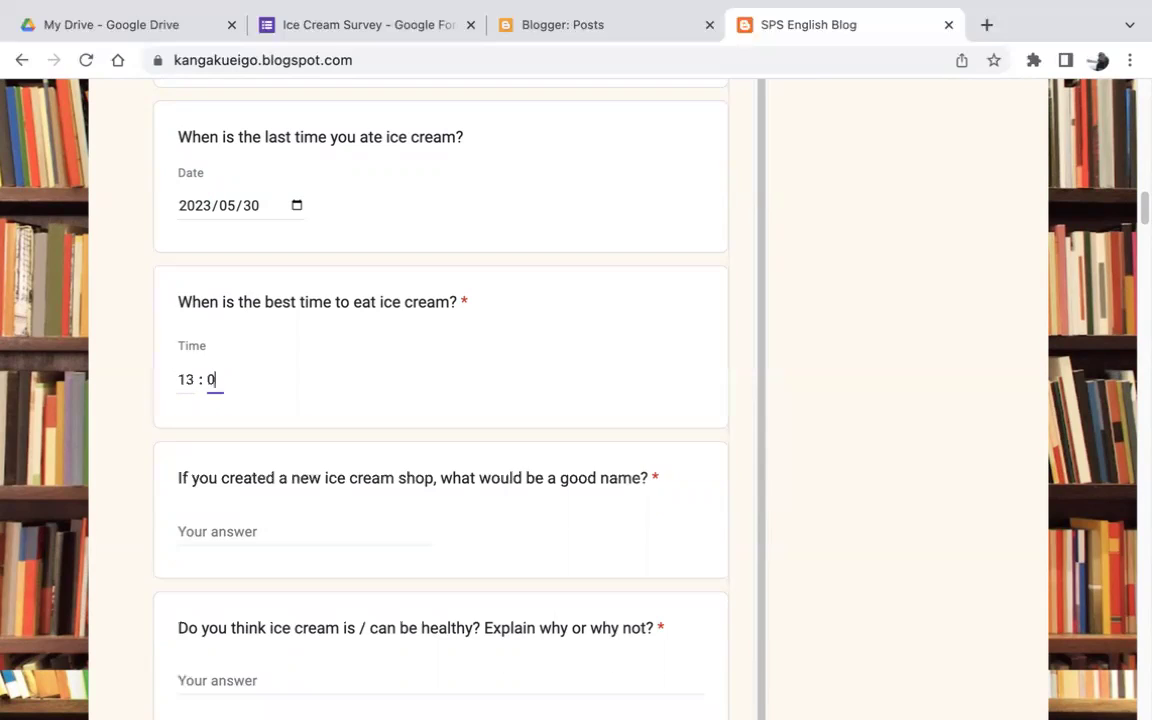
left_click(212, 532)
type("Super ")
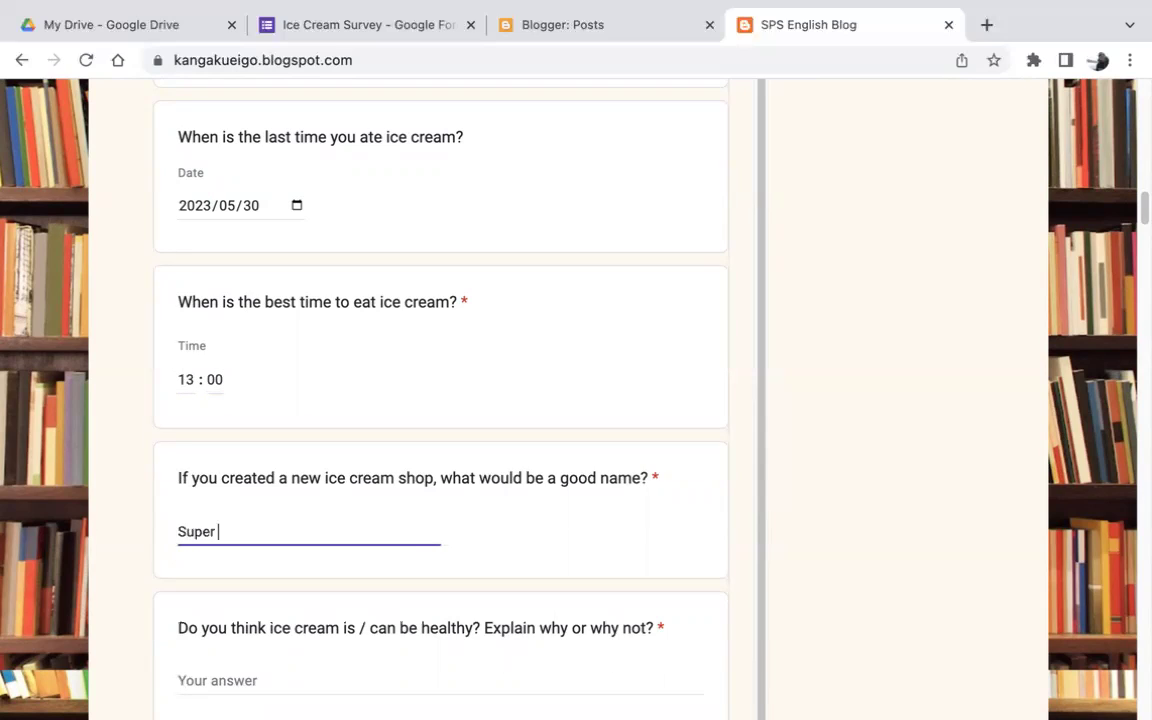
type("Ice Cream")
Step: Enter random filler text as the answer on whether ice cream is healthy and submit the survey
scroll(334, 471, "down", 3)
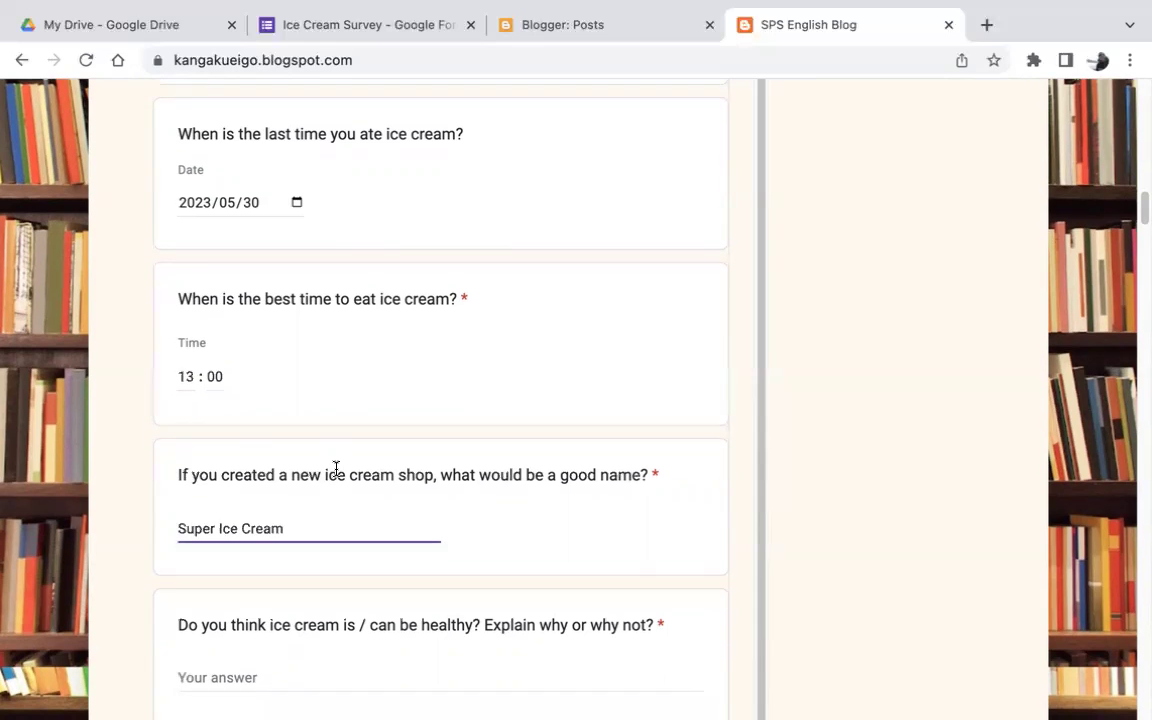
left_click(183, 452)
type("a")
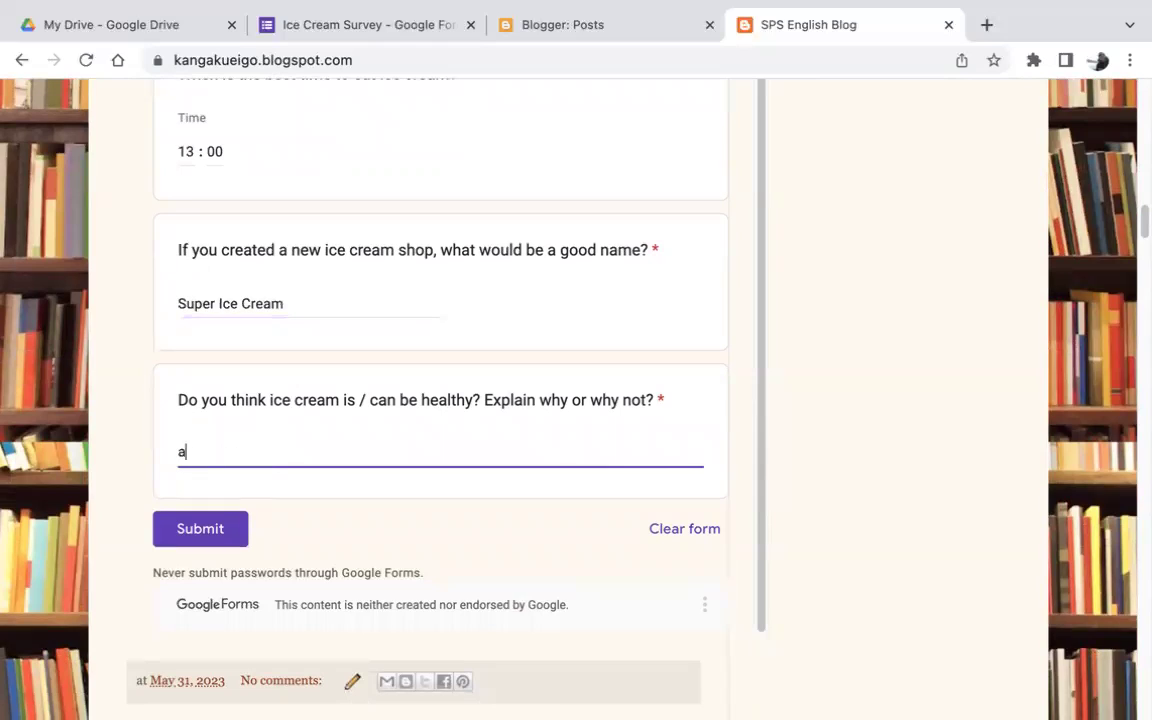
type("kljdhklasjdkjakljd. alkjdkl")
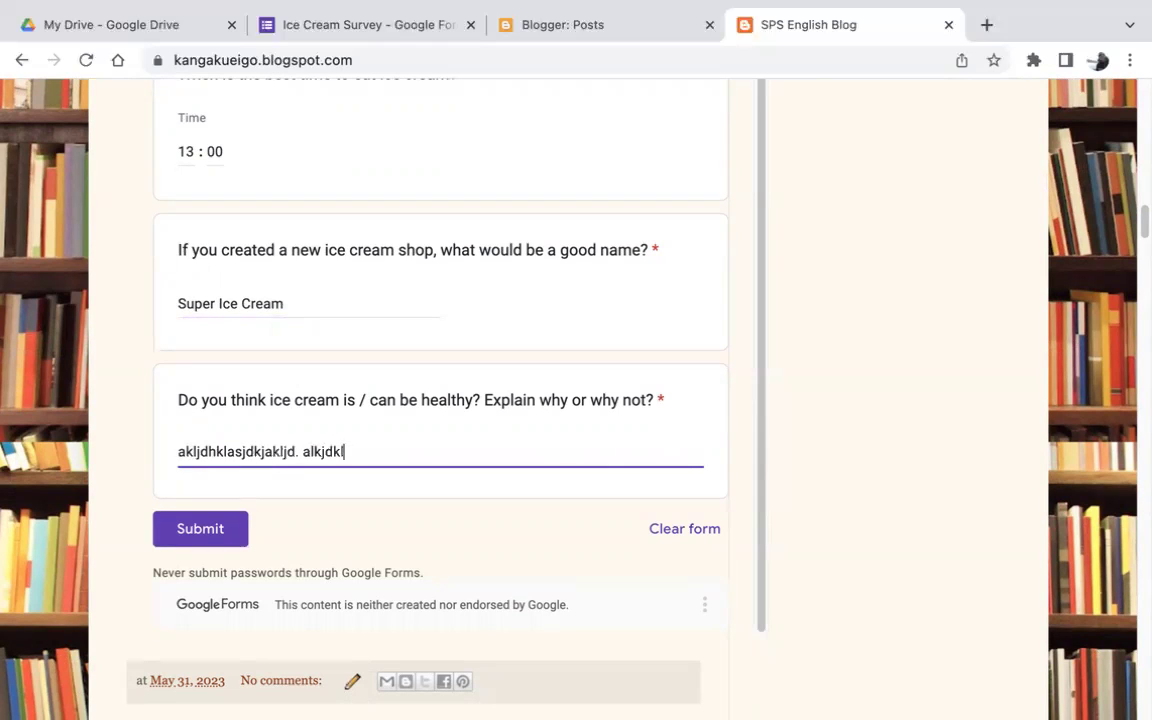
type("asjdlkasjsdkl akljdklsadjlkasjdkaj")
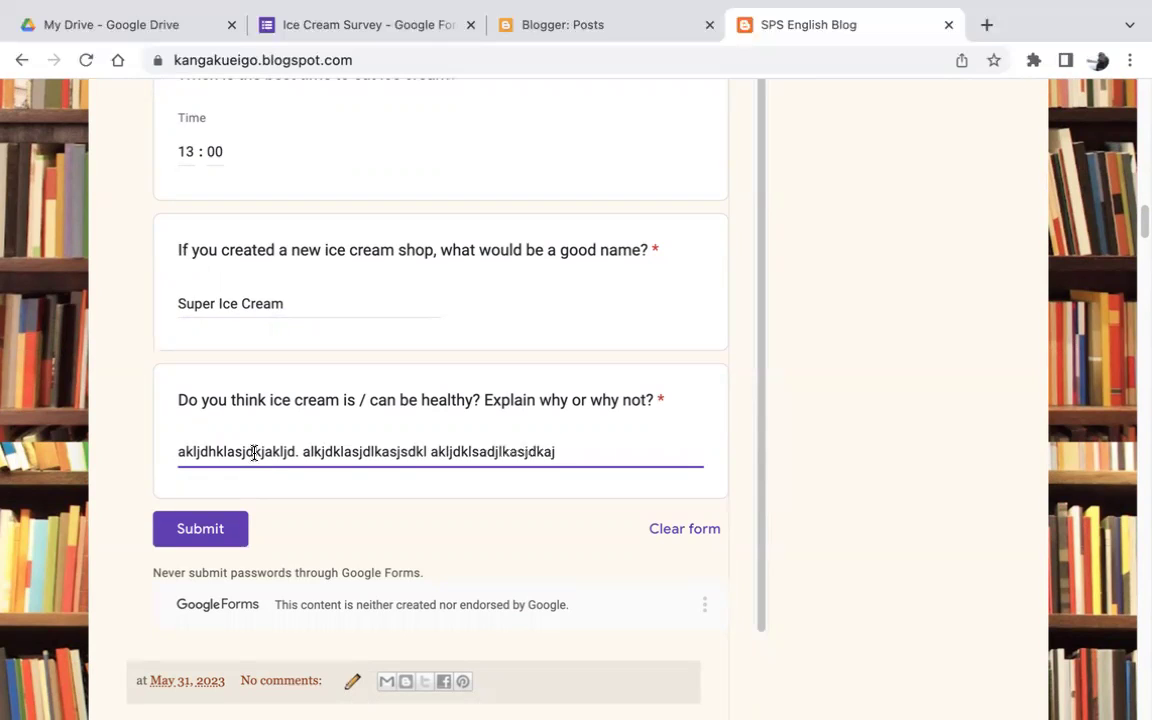
left_click(201, 531)
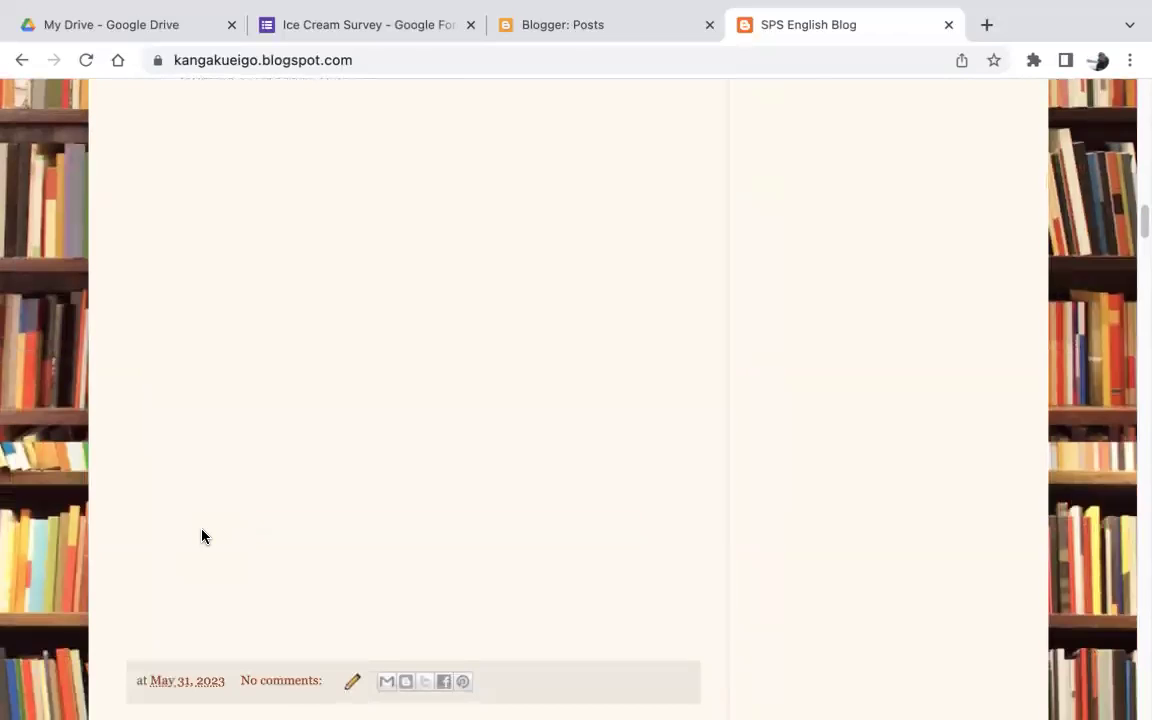
Step: Check the message shown in the embedded form after the submission
scroll(201, 536, "up", 8)
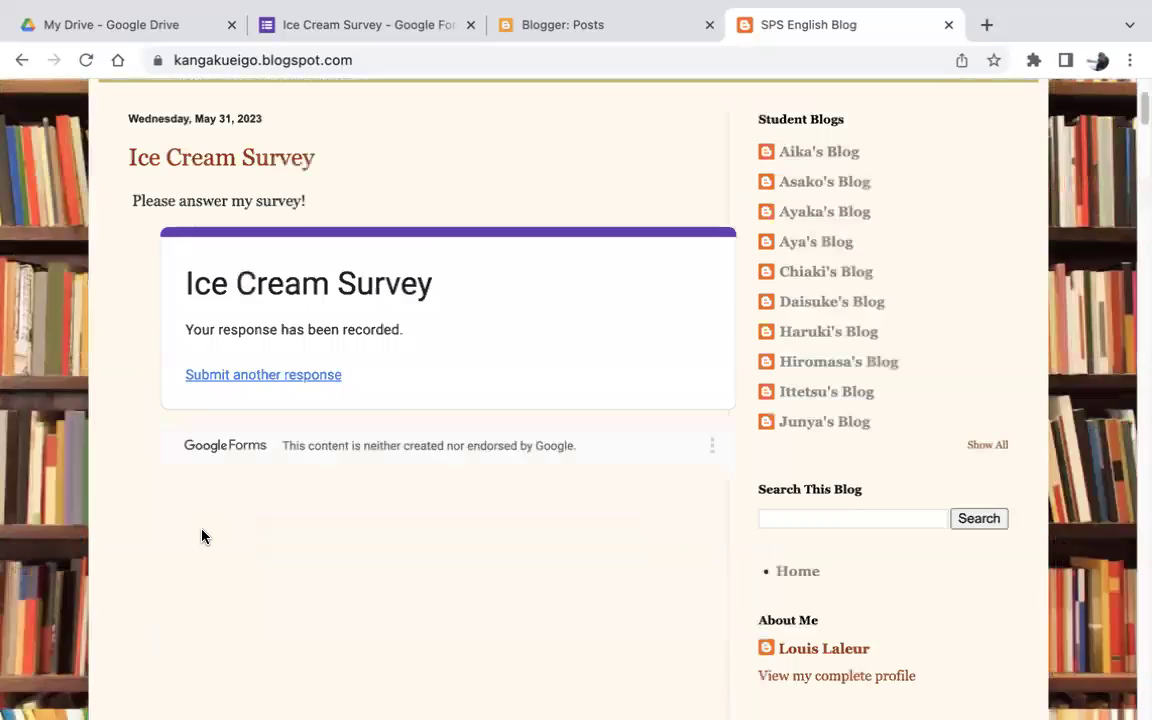
scroll(200, 535, "up", 2)
left_click_drag(192, 418, 388, 433)
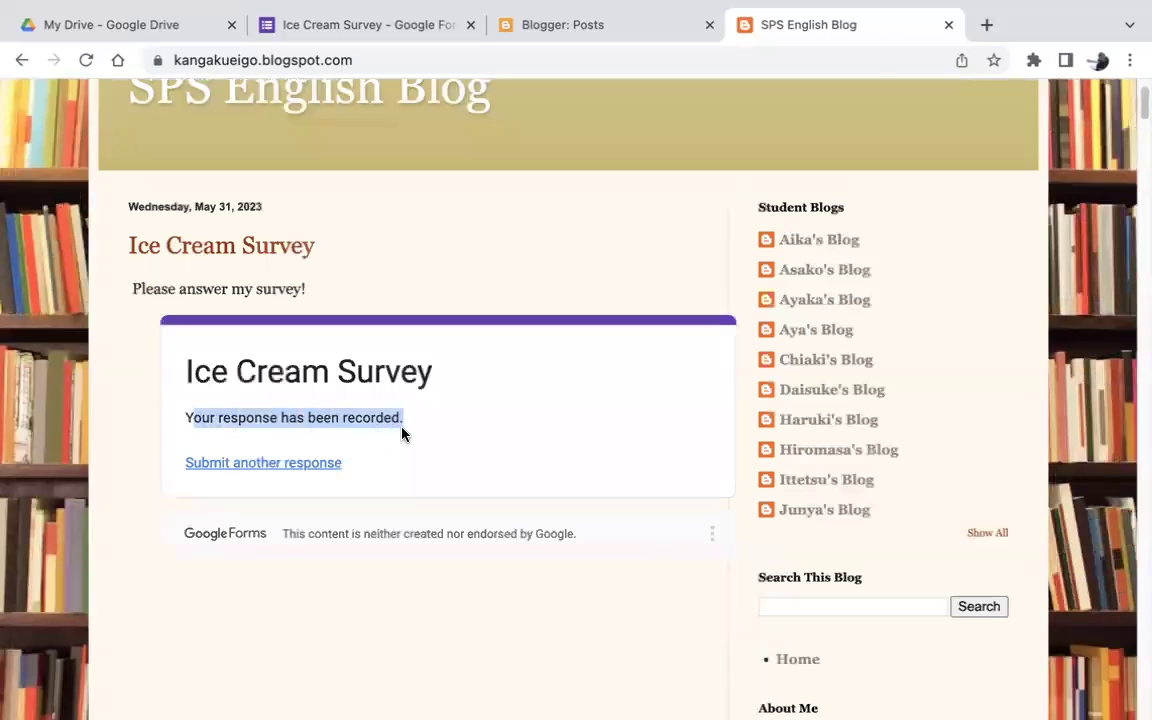
left_click(405, 432)
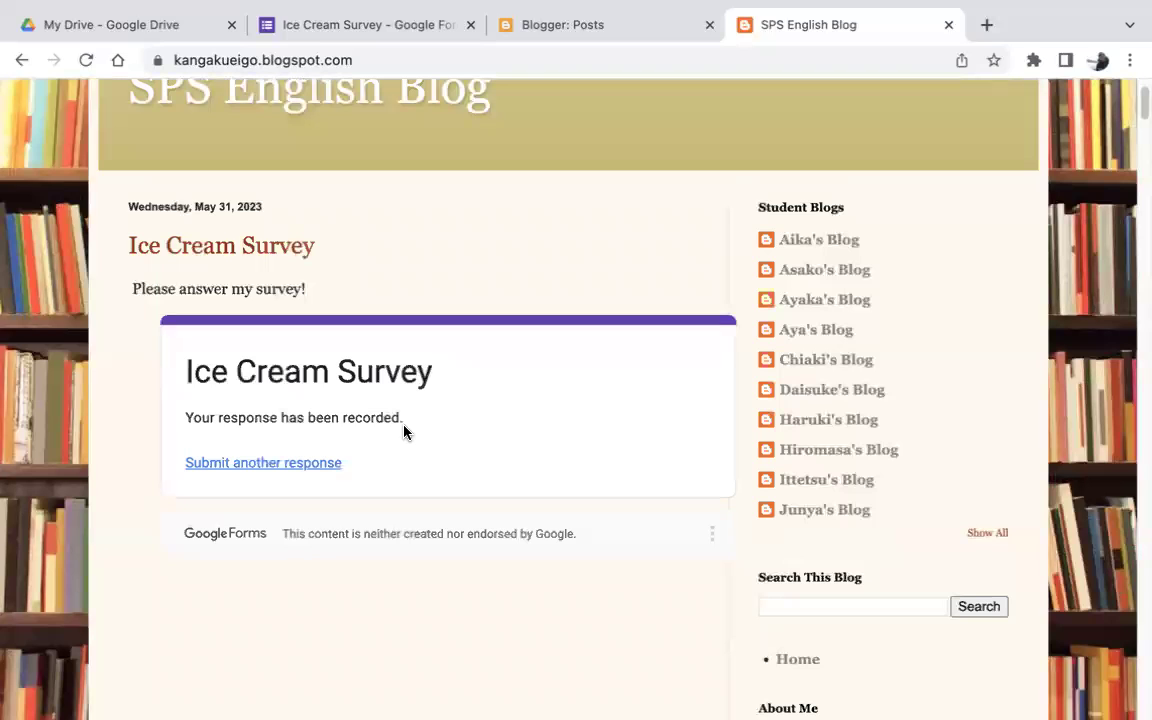